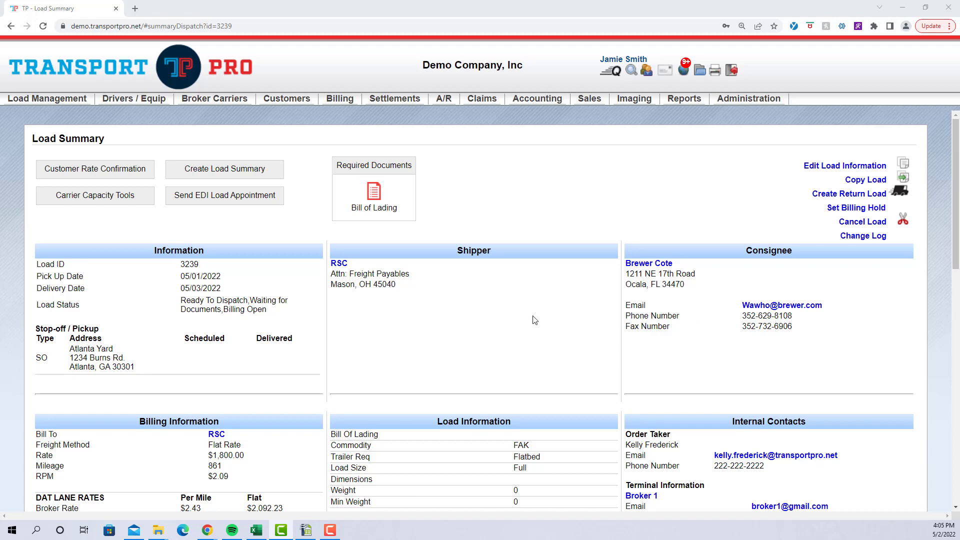
- Review the load's shipper, stop-off and consignee details
double_click(478, 250)
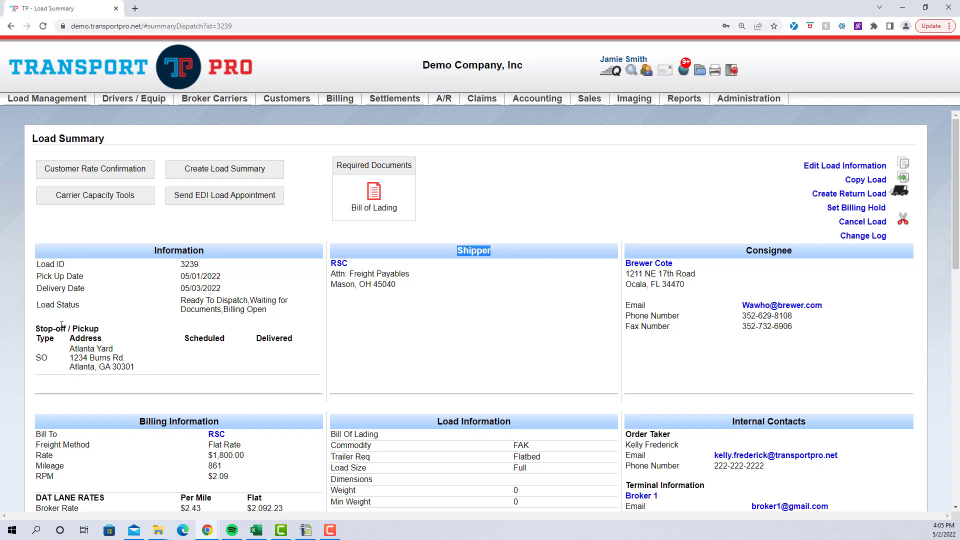
drag(39, 331, 73, 330)
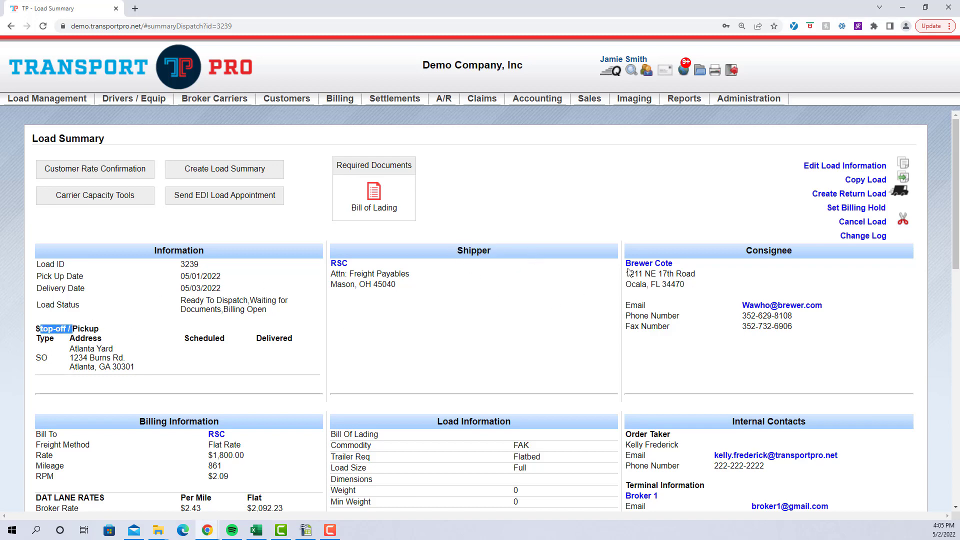
drag(732, 259, 803, 258)
click(837, 277)
- Add a dispatch to the load with status Dispatched, assigned to a Company Driver
scroll(925, 295, down, 4)
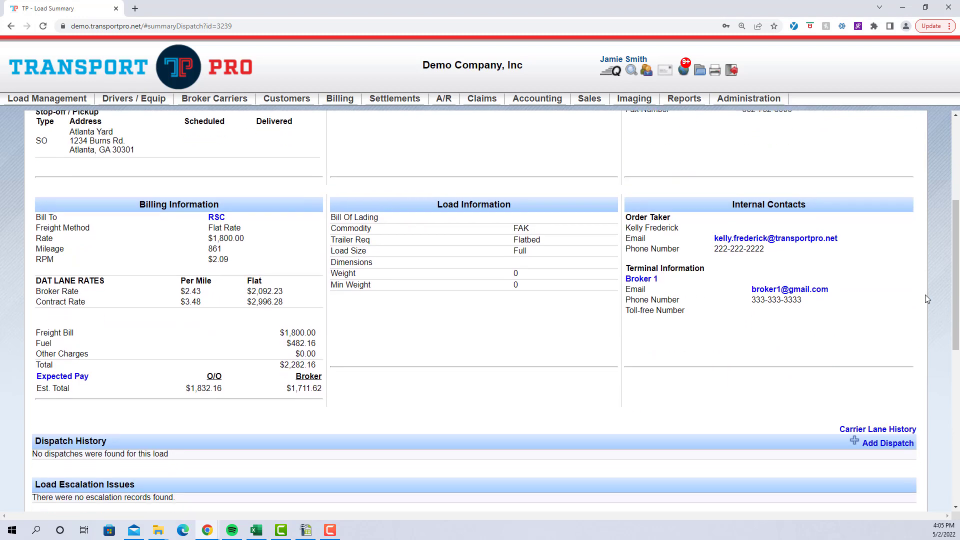
scroll(926, 298, down, 3)
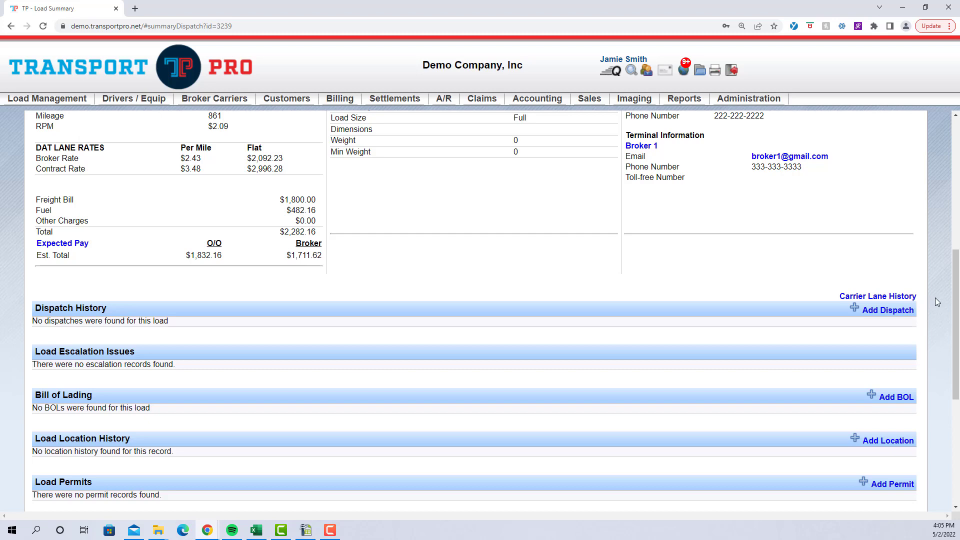
click(891, 311)
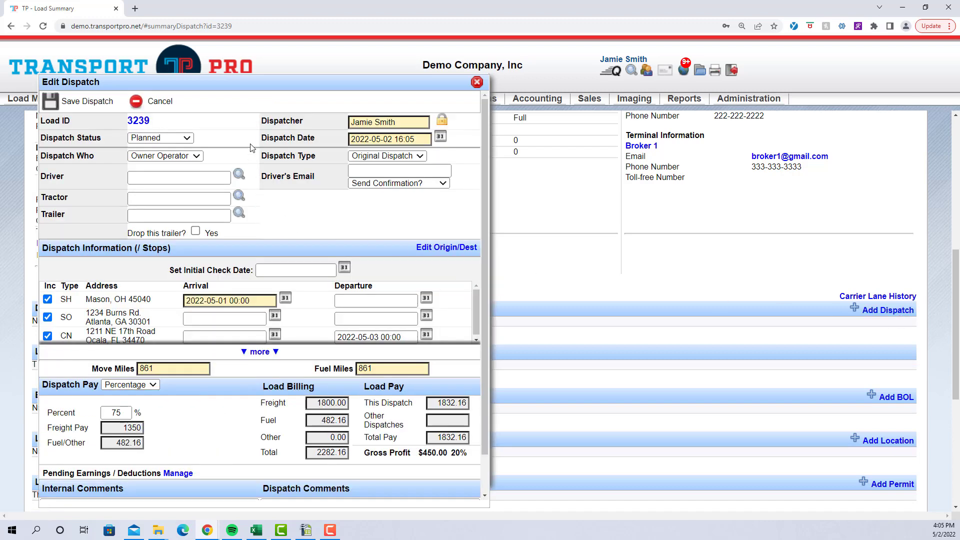
click(187, 141)
click(181, 159)
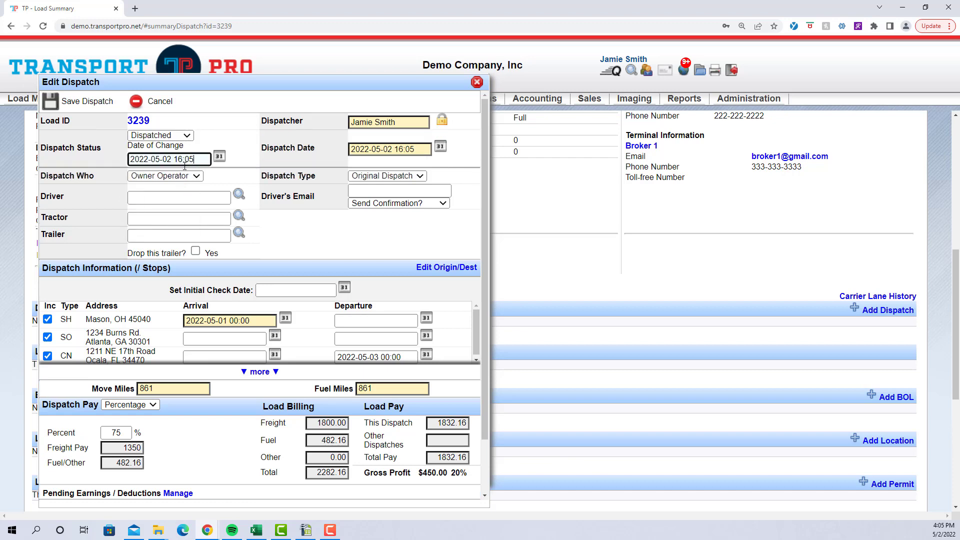
click(198, 178)
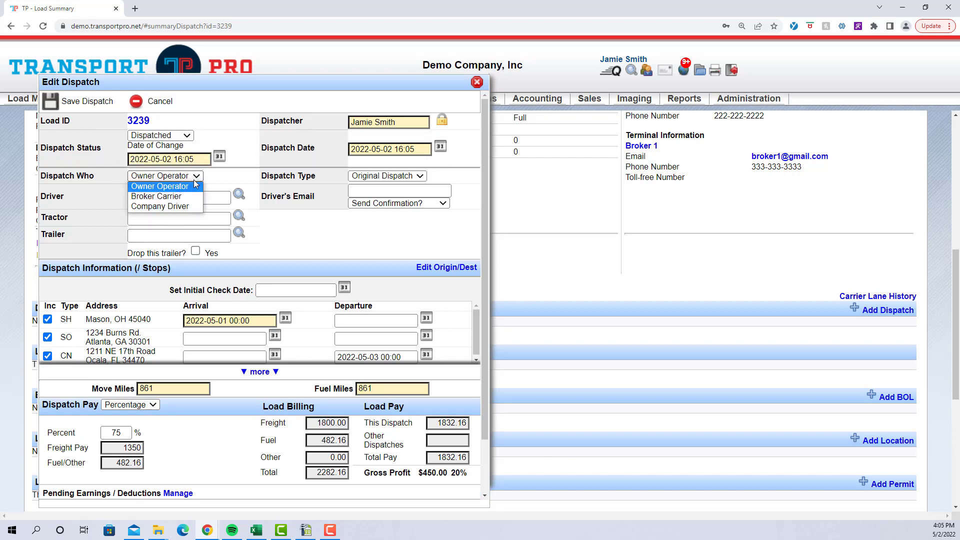
click(194, 210)
- Search the drivers with "r" and assign the second matching company driver to the dispatch
click(201, 200)
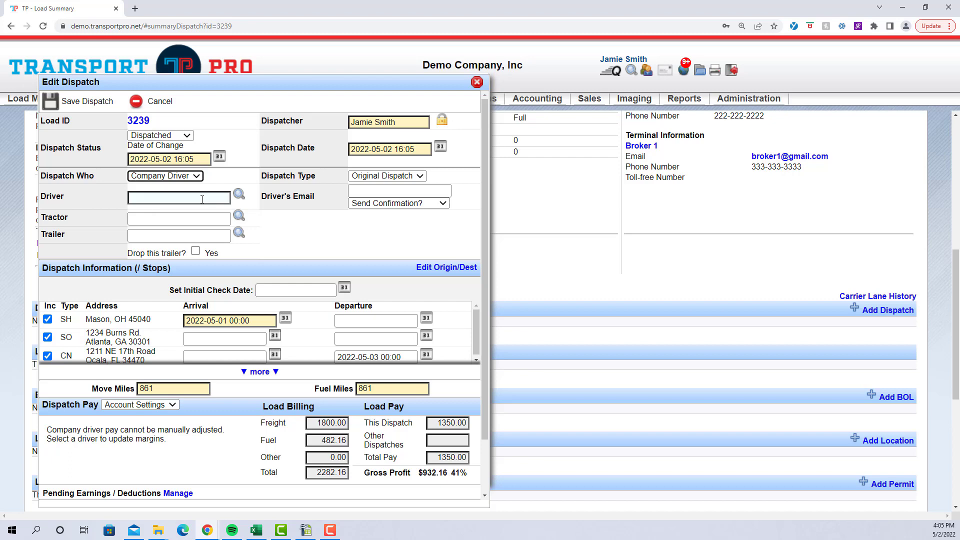
click(202, 199)
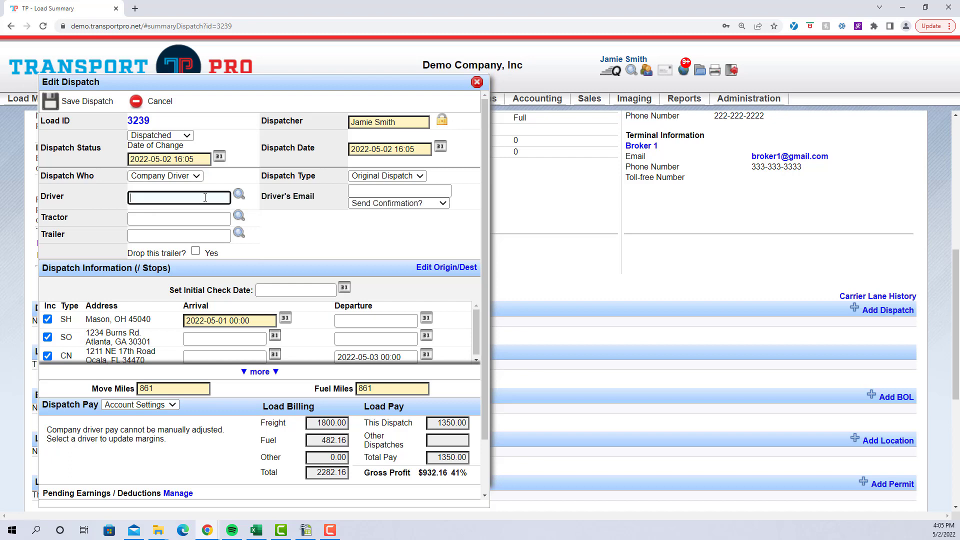
text(r)
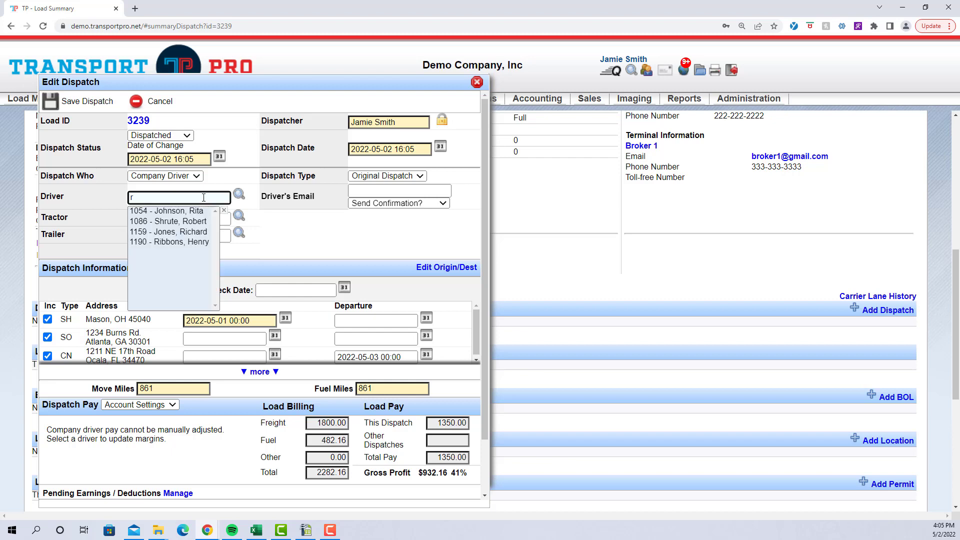
click(202, 225)
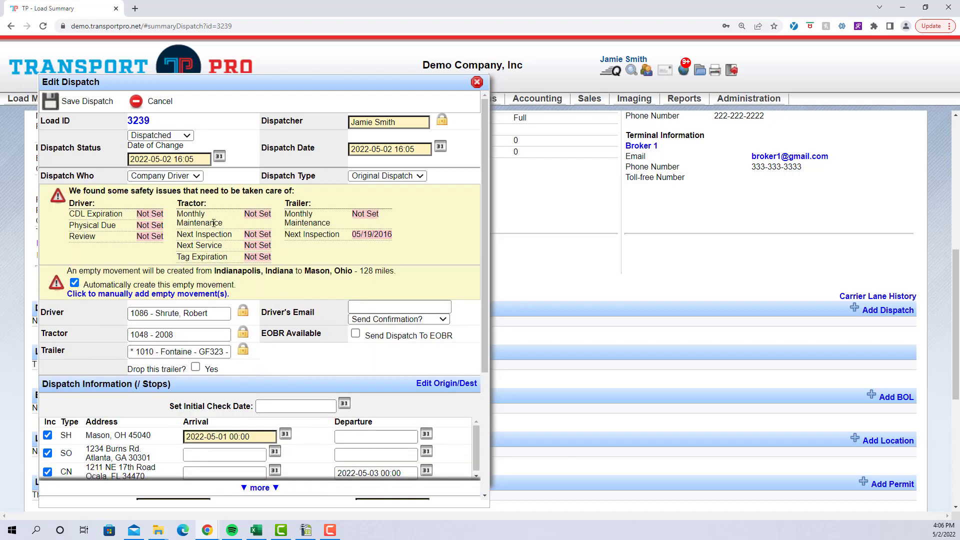
- Expand the dispatch's stop list and exclude the consignee stop in Ocala, FL
scroll(274, 302, down, 1)
scroll(274, 302, down, 1)
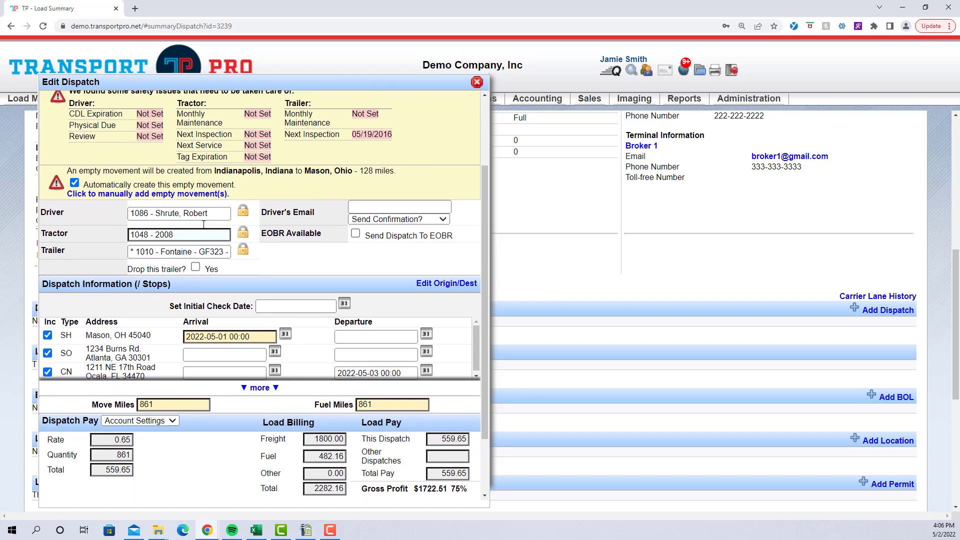
scroll(313, 258, down, 1)
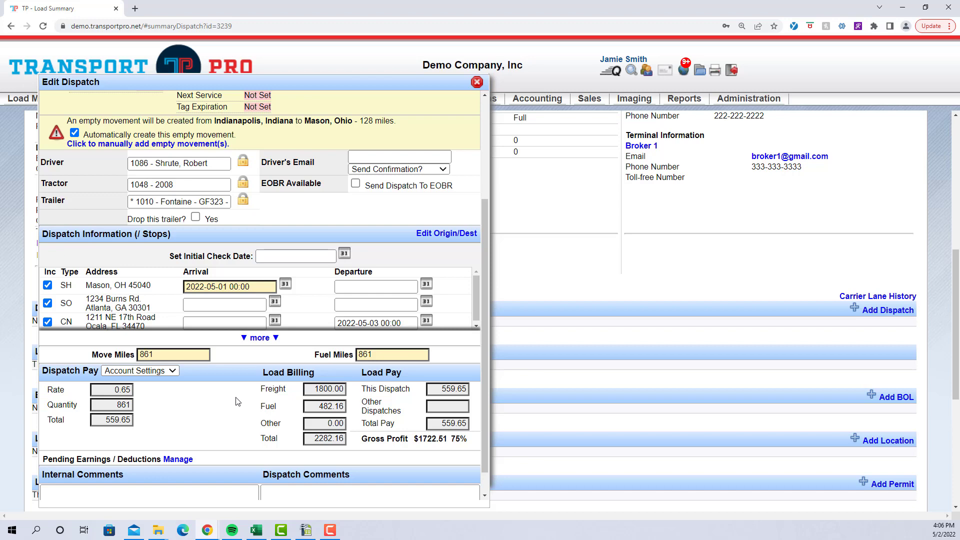
click(267, 339)
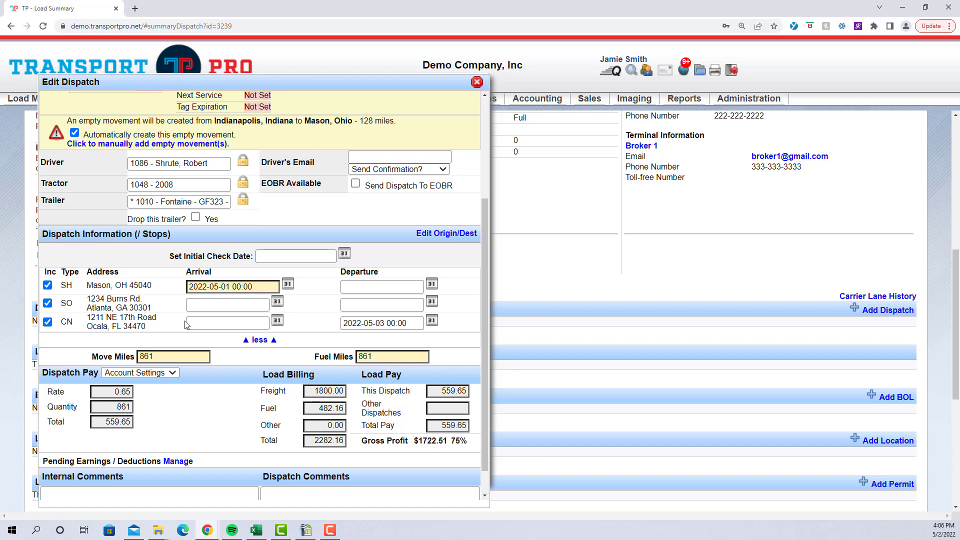
click(48, 323)
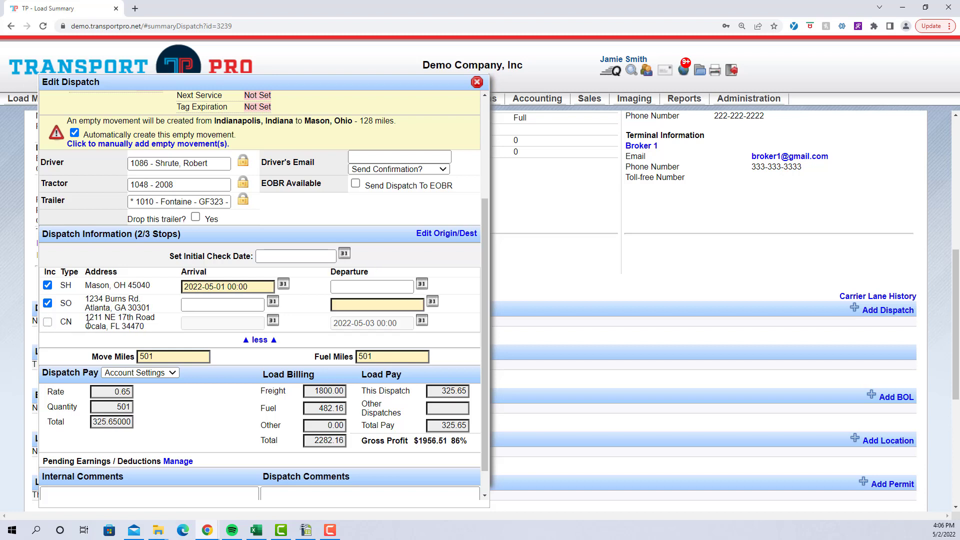
click(374, 286)
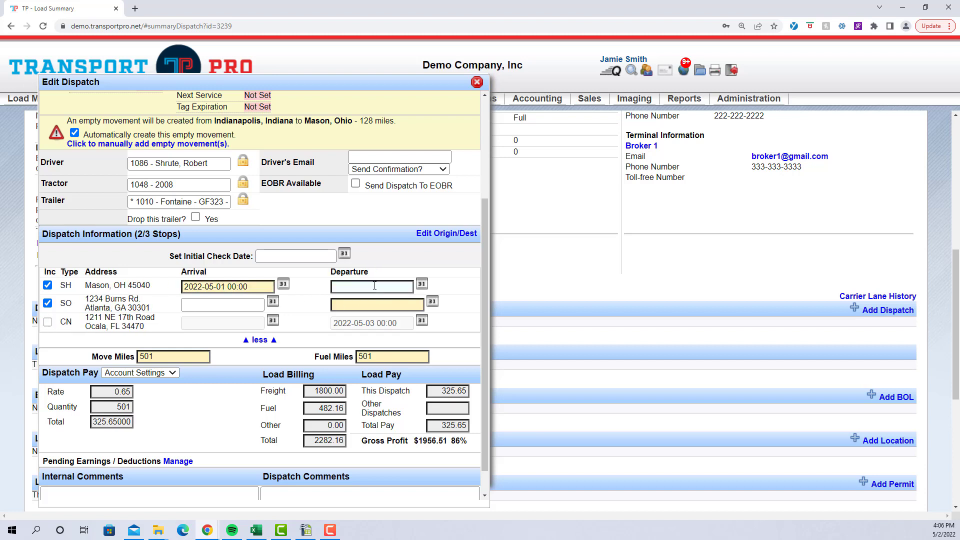
text(t)
key(Tab)
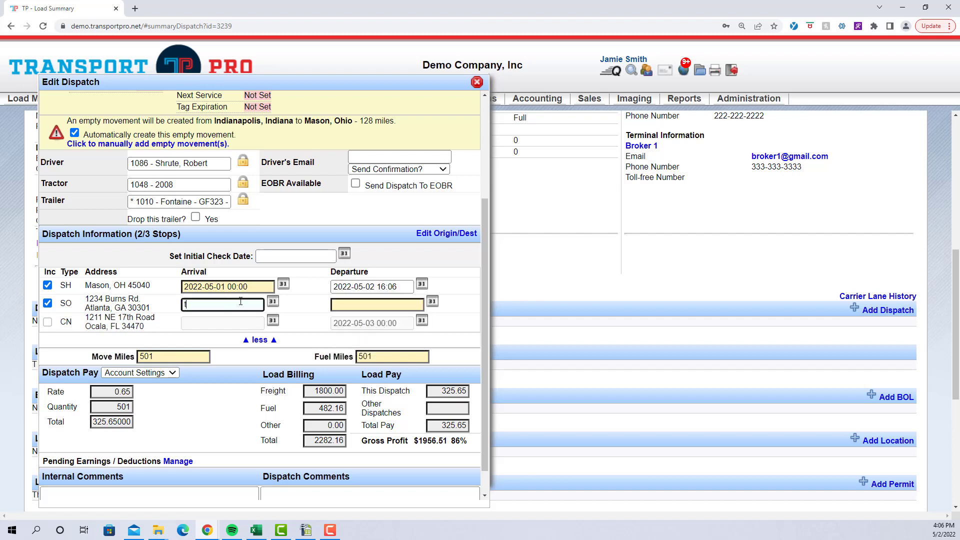
text(t)
click(345, 303)
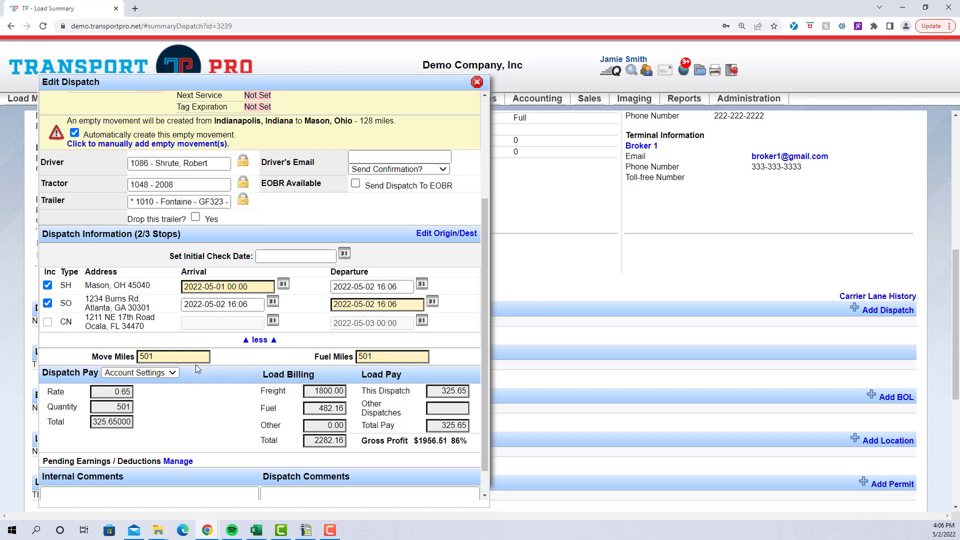
- Check the move miles and mark the trailer as dropped on this dispatch
click(143, 356)
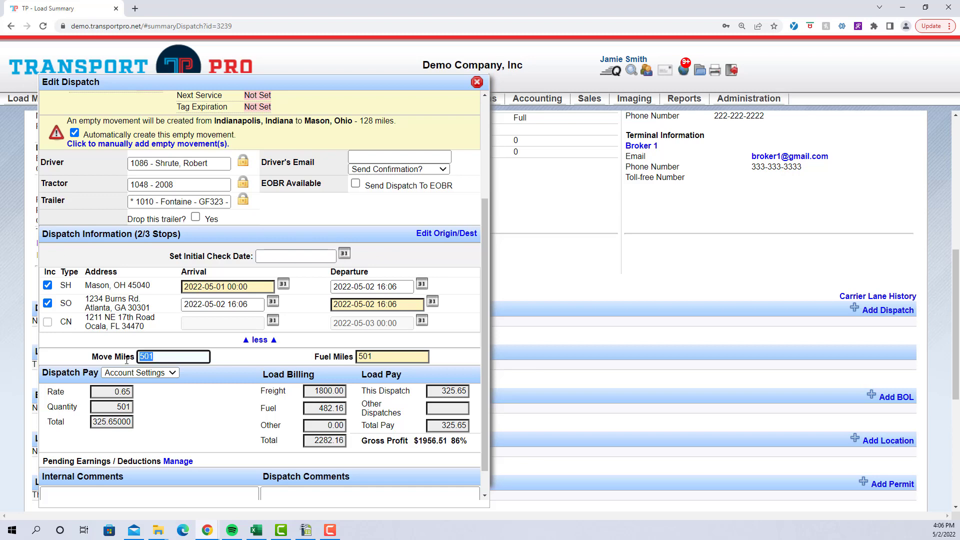
click(253, 361)
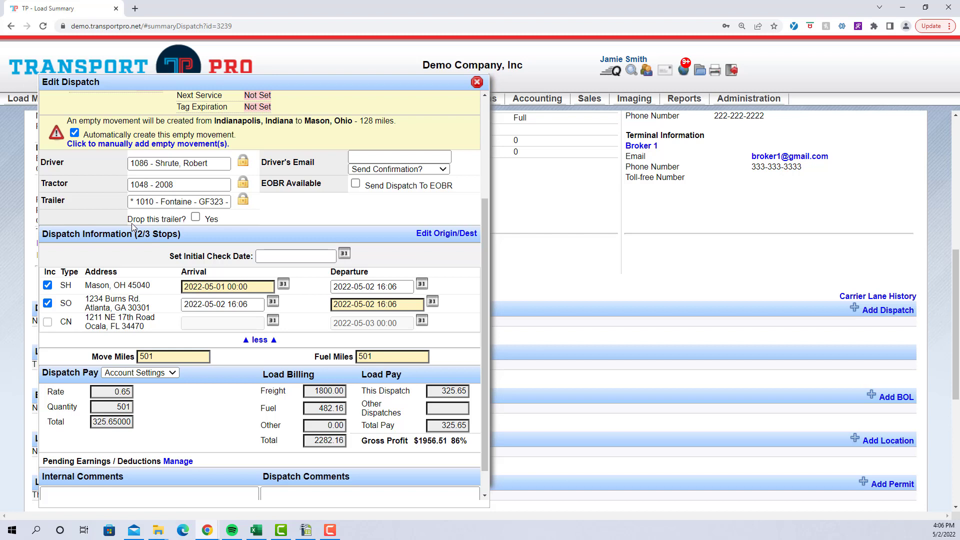
click(196, 218)
- Review the dispatch pay settings, the driver's rate and the move miles
click(387, 153)
drag(43, 373, 101, 373)
click(100, 373)
click(128, 394)
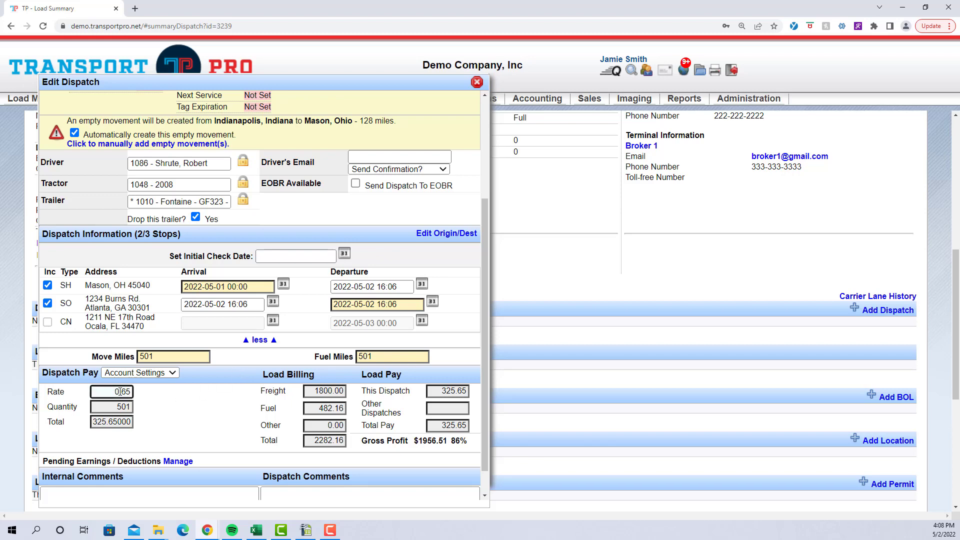
drag(153, 356, 133, 355)
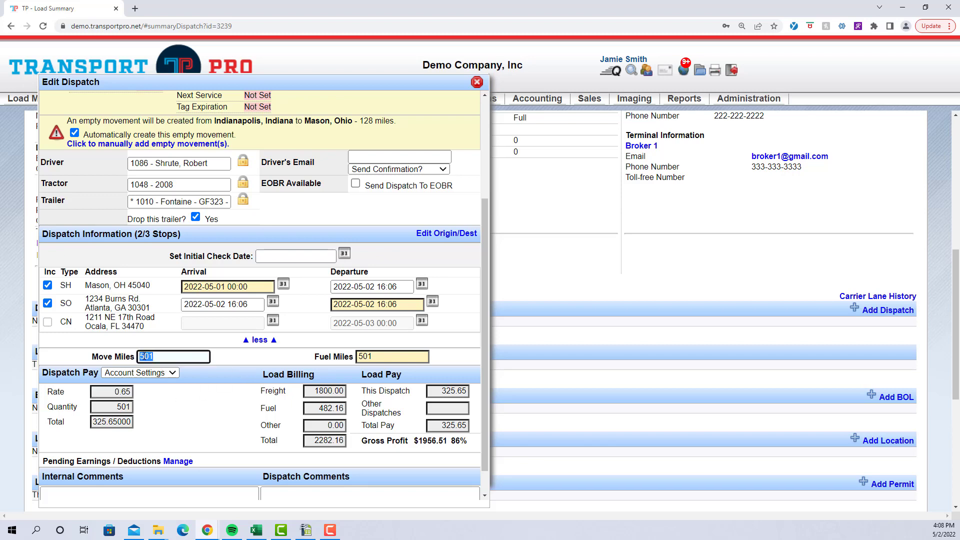
click(239, 362)
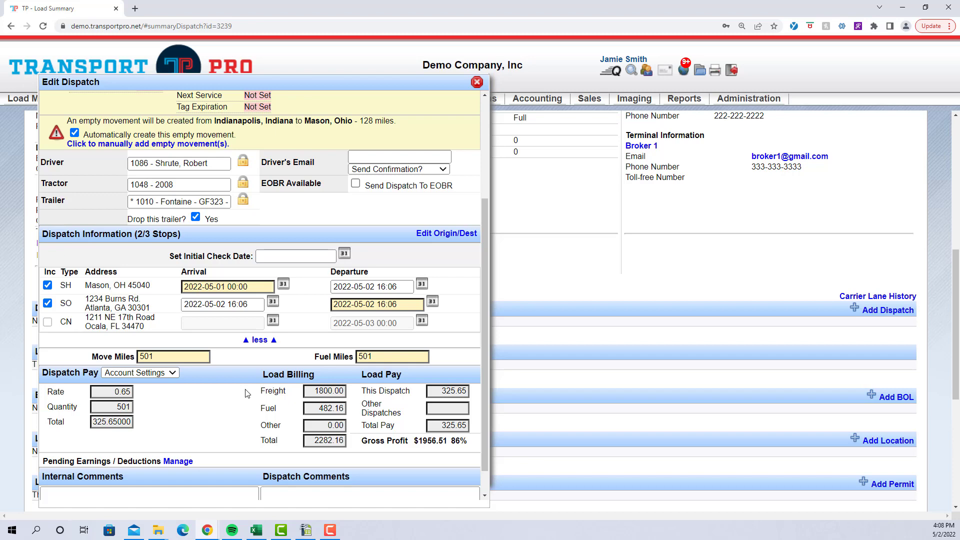
- Save the first dispatch and close its editing window
scroll(246, 393, up, 3)
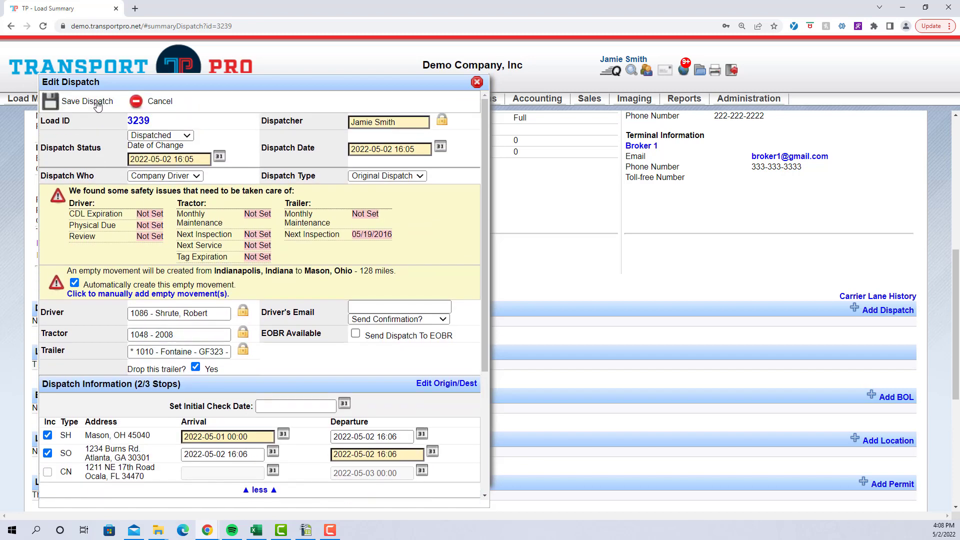
click(97, 106)
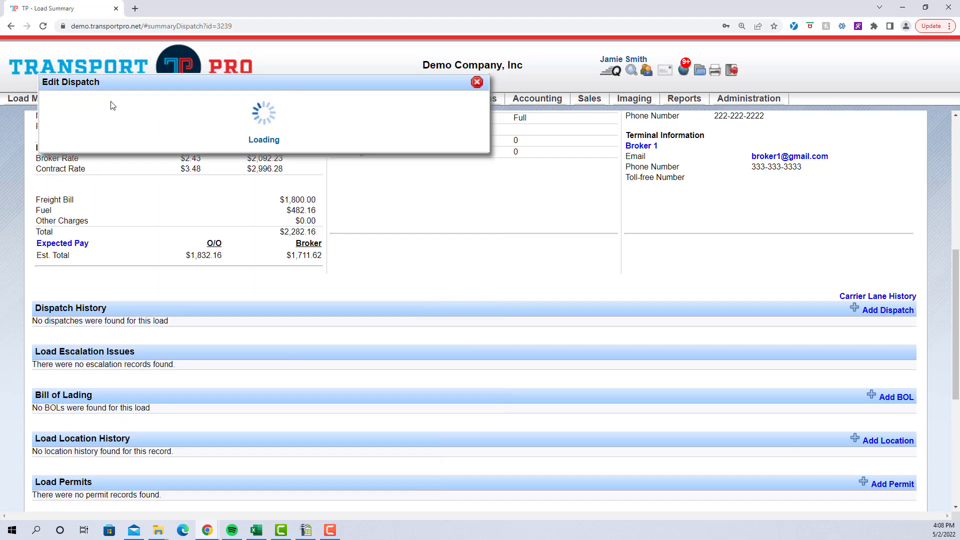
click(477, 83)
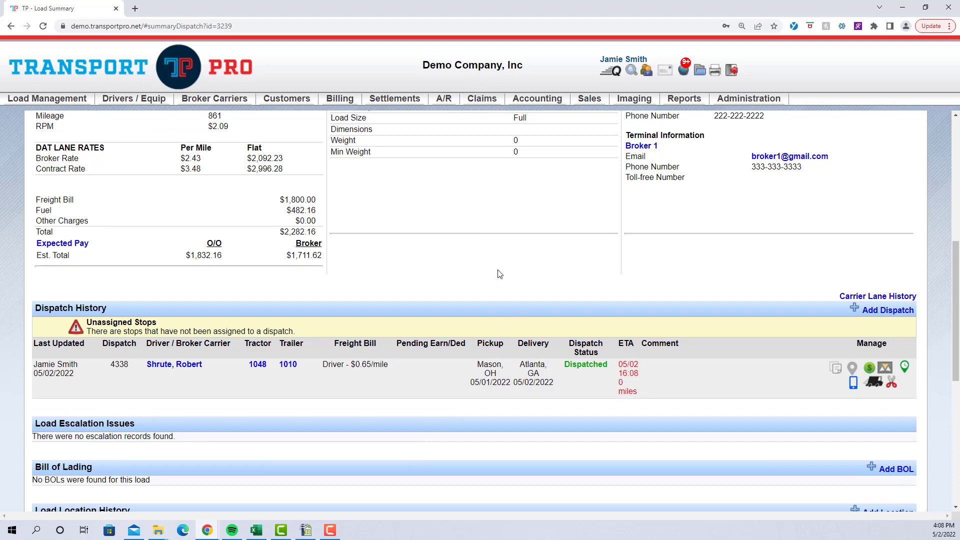
- Check the unassigned stops notice and mark the Mason to Atlanta dispatch as delivered, confirming the delivery
scroll(500, 274, down, 1)
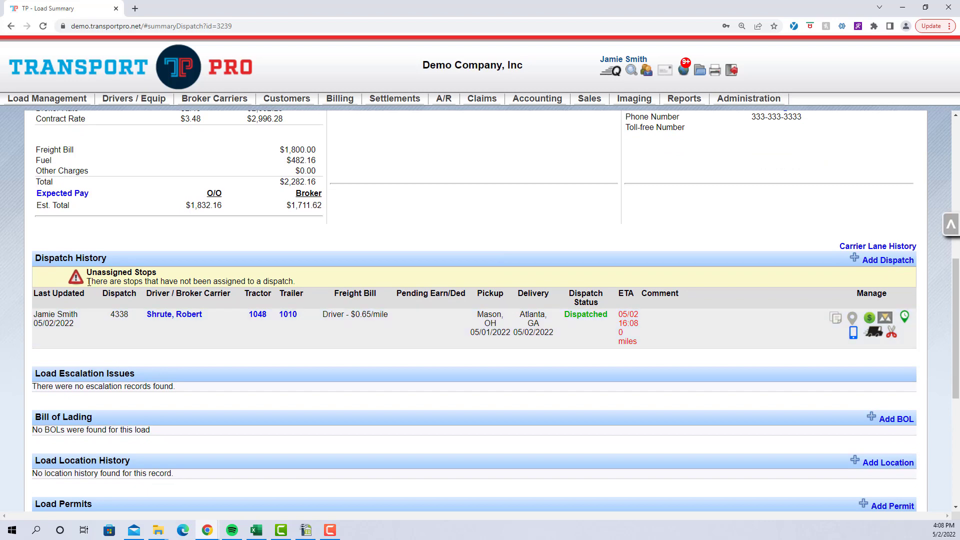
drag(88, 281, 317, 281)
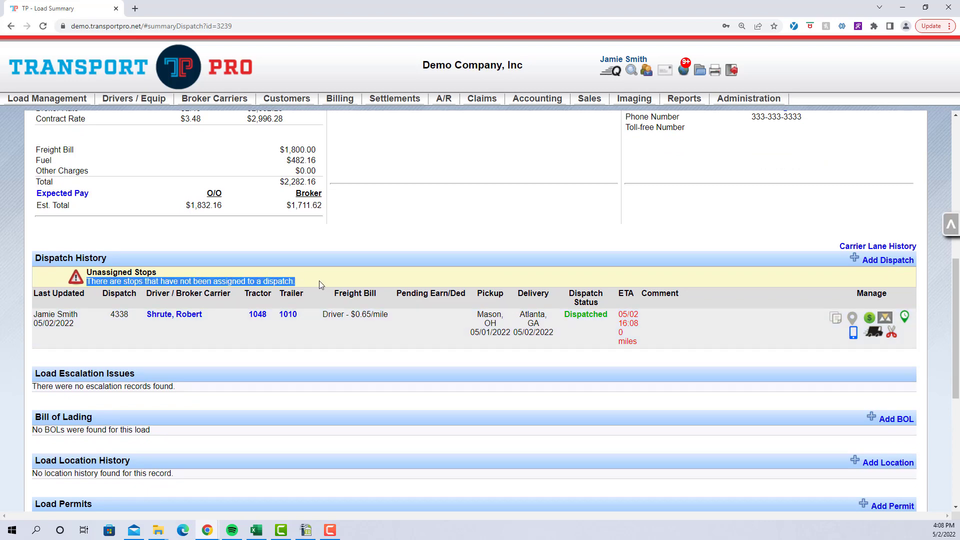
click(326, 281)
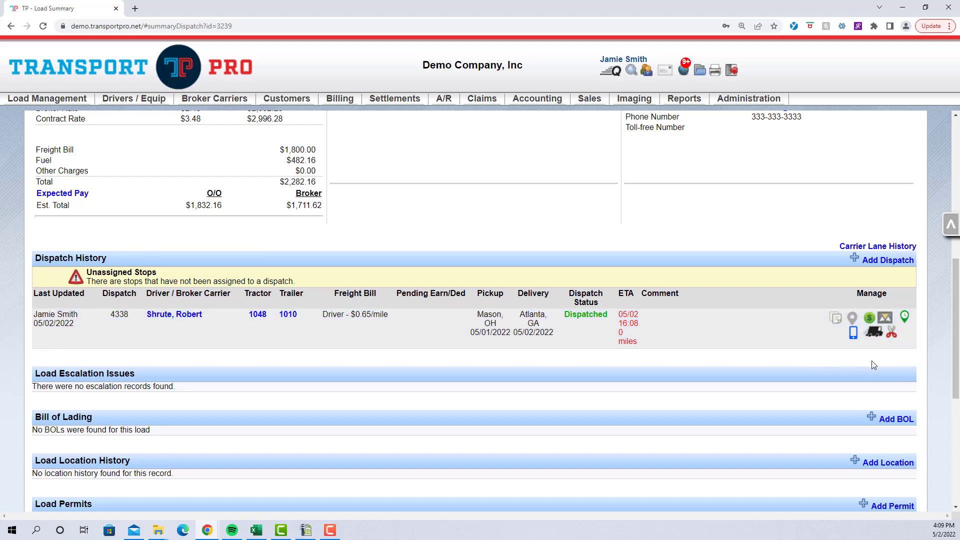
click(875, 333)
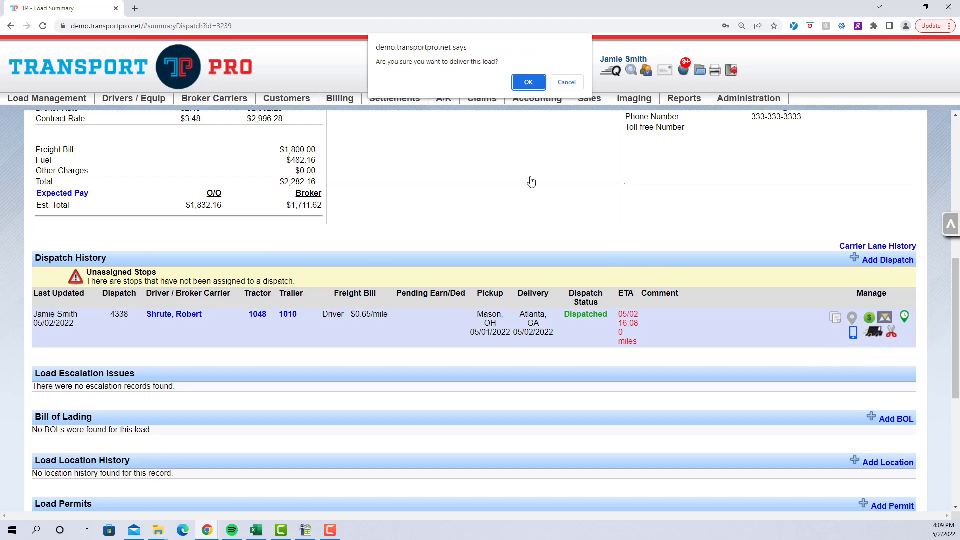
click(530, 84)
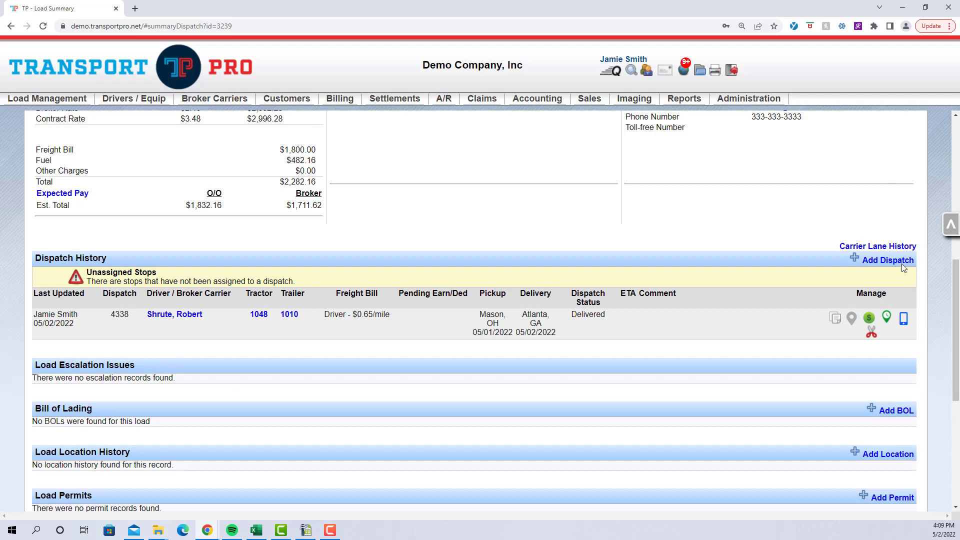
- Add a second dispatch for the remaining stops and set its status to Dispatched
click(903, 261)
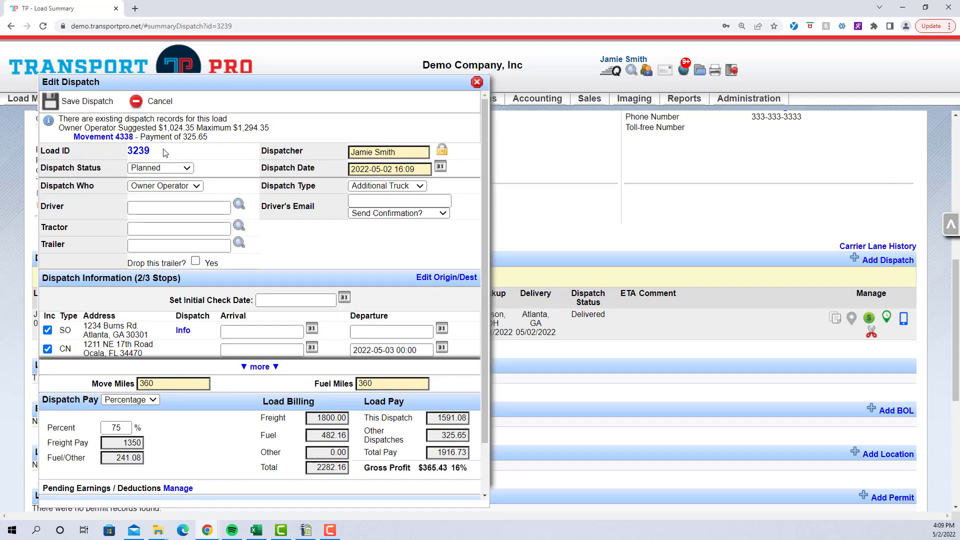
click(165, 168)
click(167, 190)
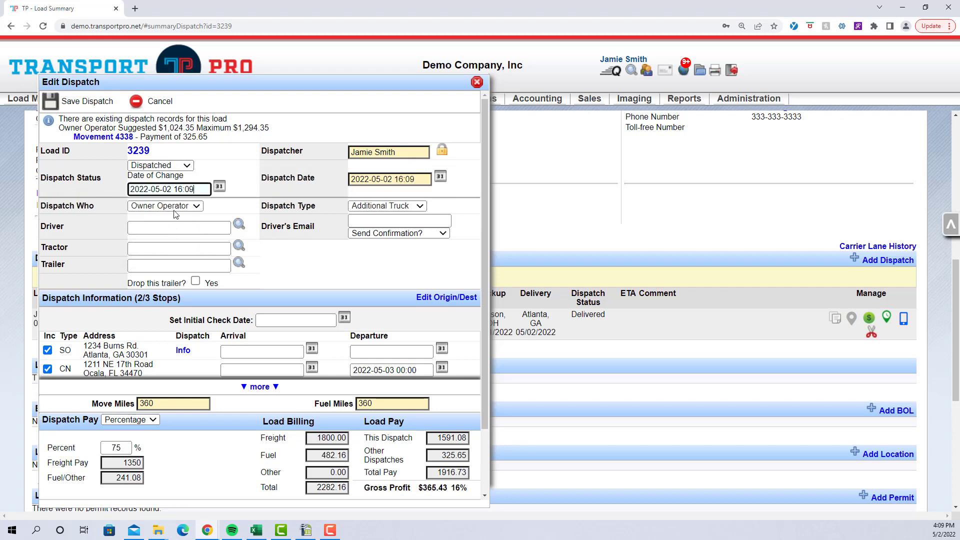
- Search the drivers with "r" and assign the owner operator who runs tractor 1104A to the second dispatch
click(171, 227)
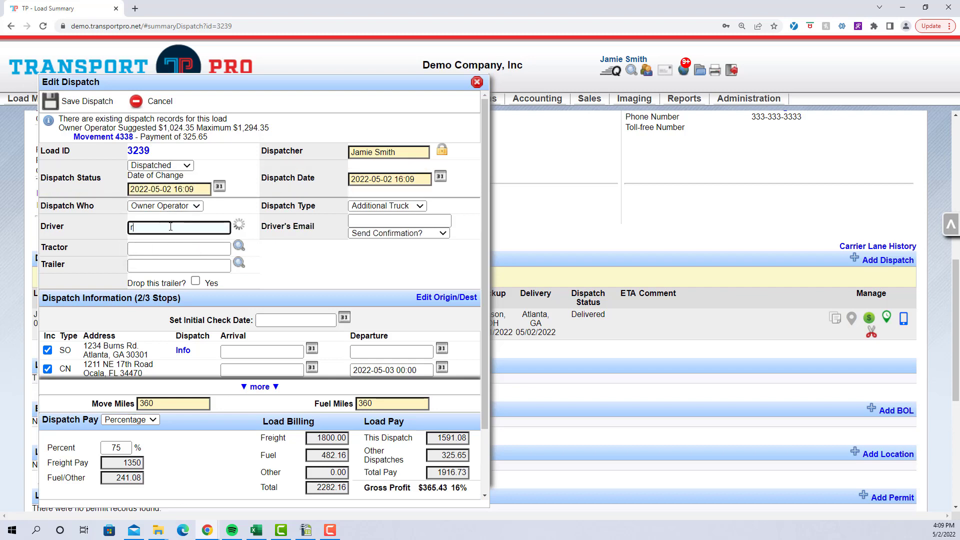
text(r)
click(199, 314)
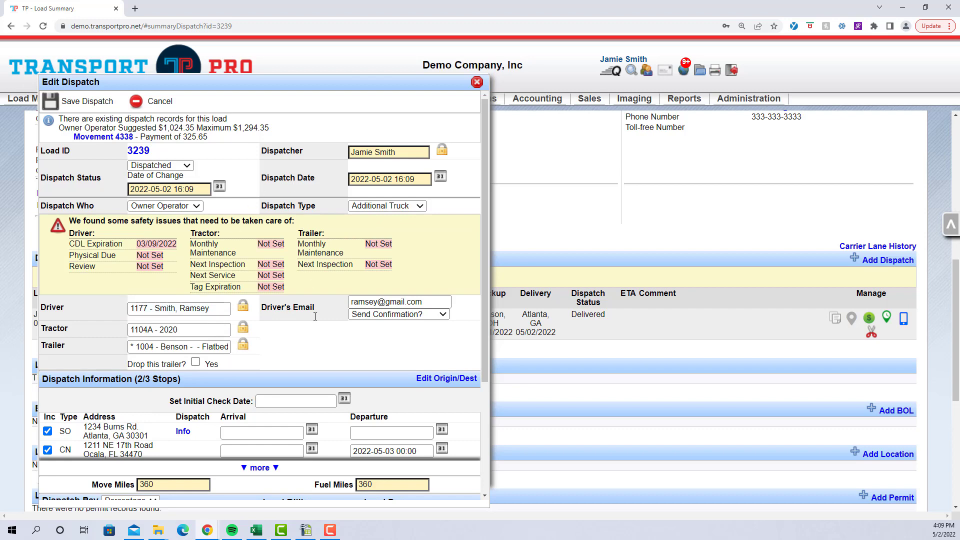
- Set the driver's email confirmation on the second dispatch to Send Dispatch/Pay Info
scroll(317, 316, down, 2)
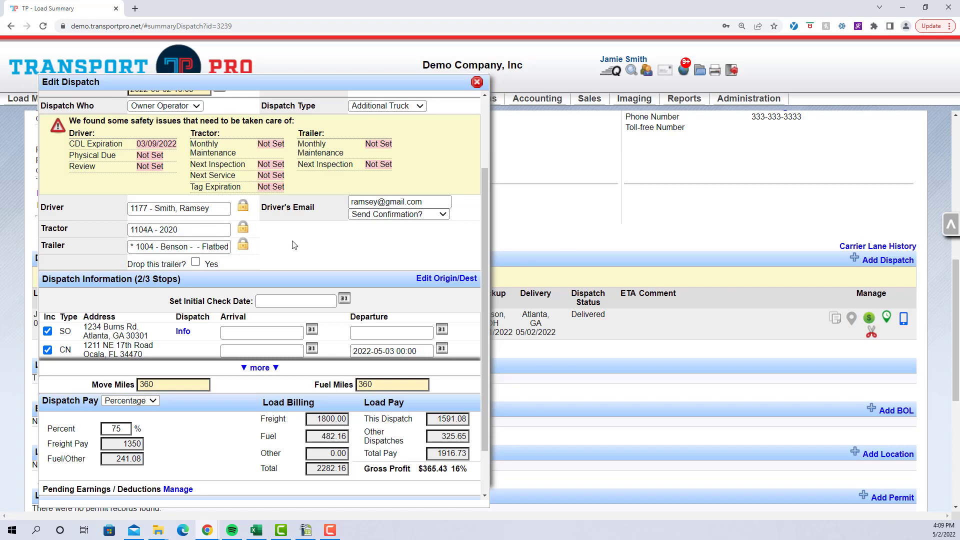
click(370, 215)
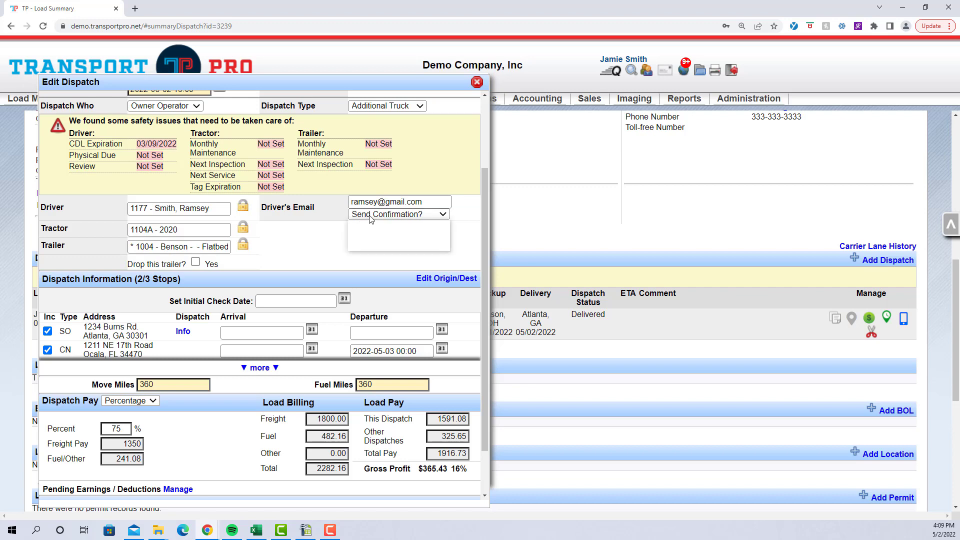
click(380, 245)
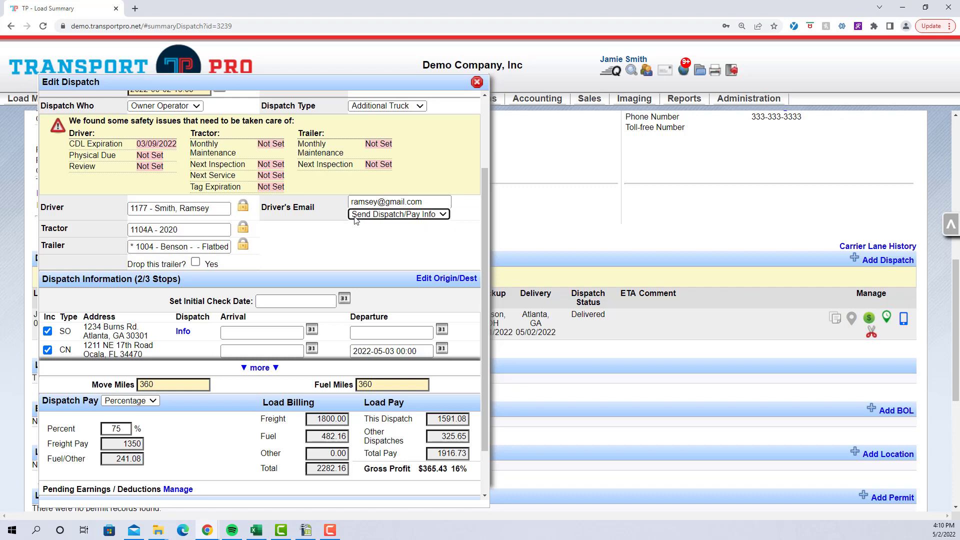
scroll(294, 250, down, 1)
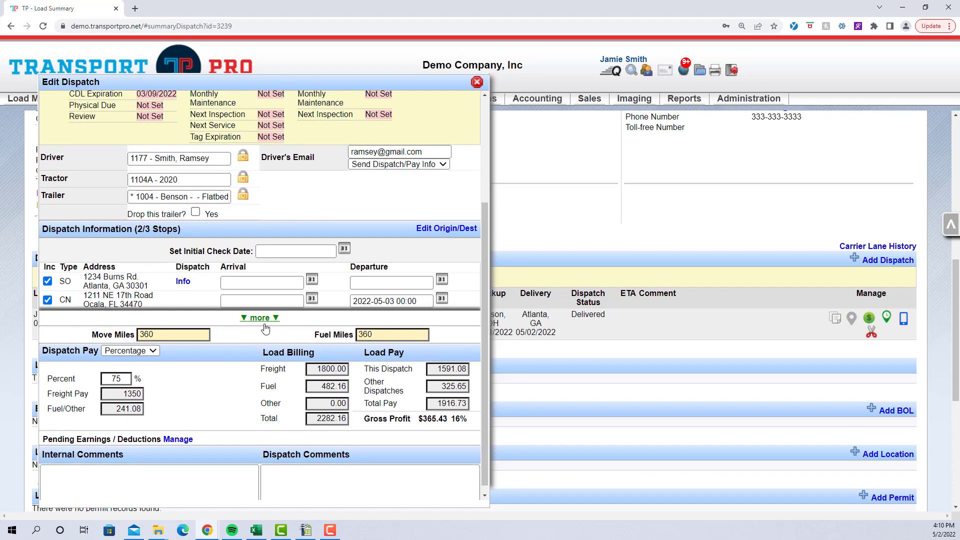
click(264, 318)
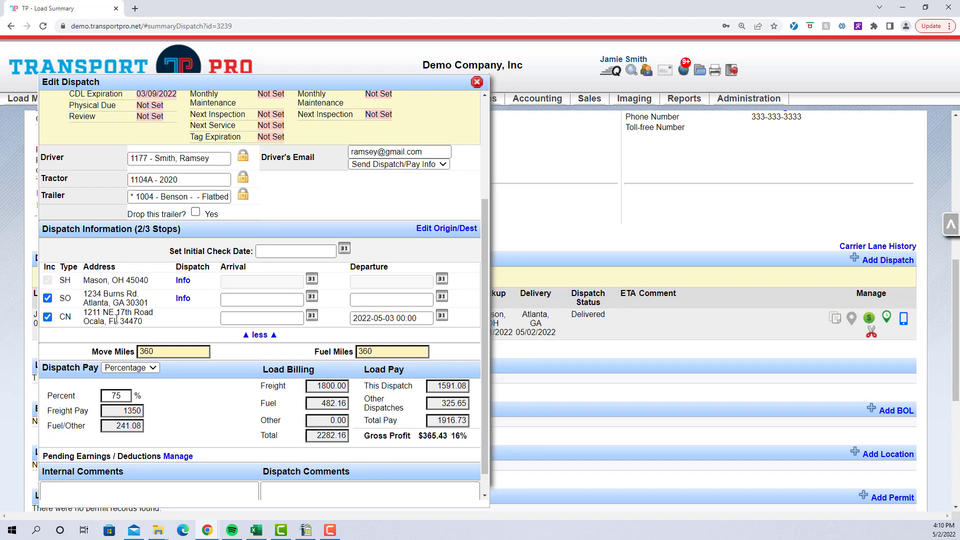
click(295, 299)
text(t)
click(368, 300)
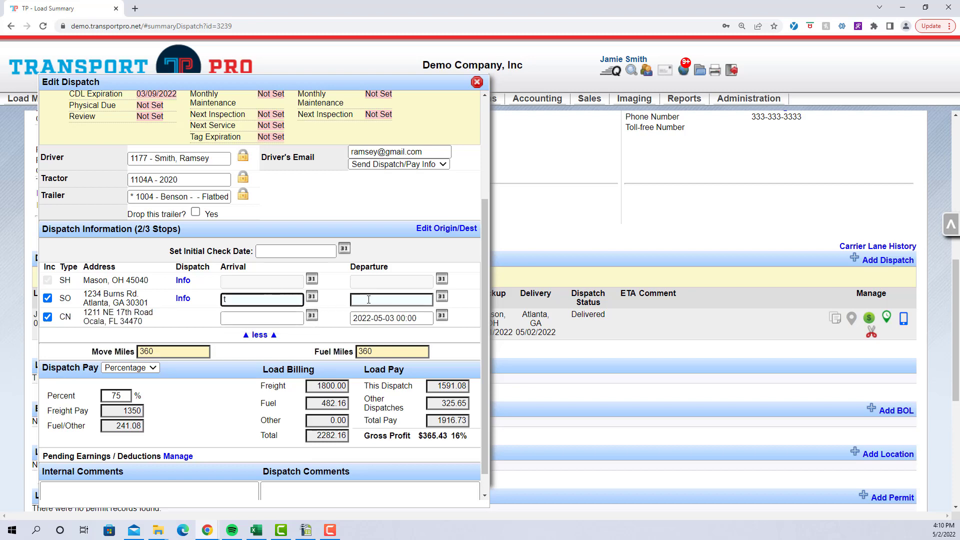
text(t)
key(Tab)
click(284, 322)
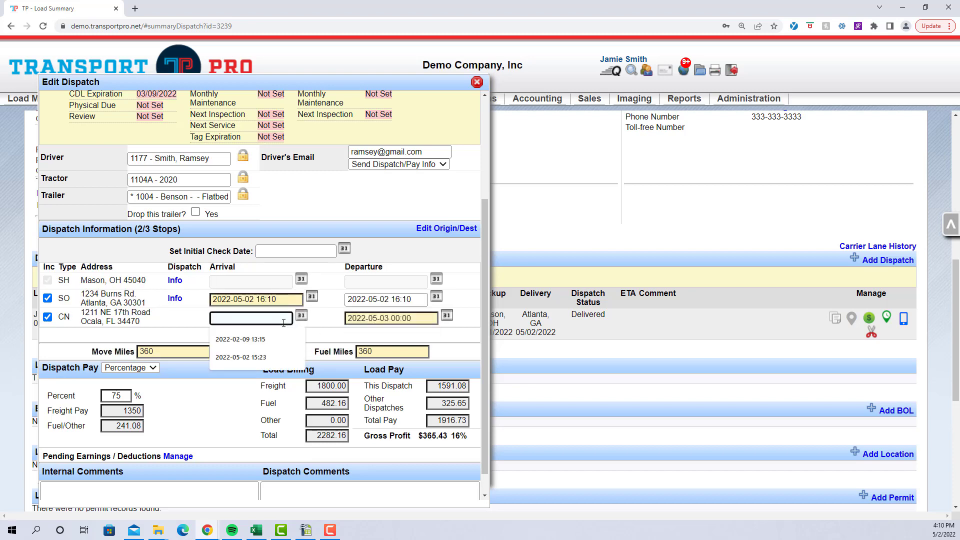
text(t)
key(Tab)
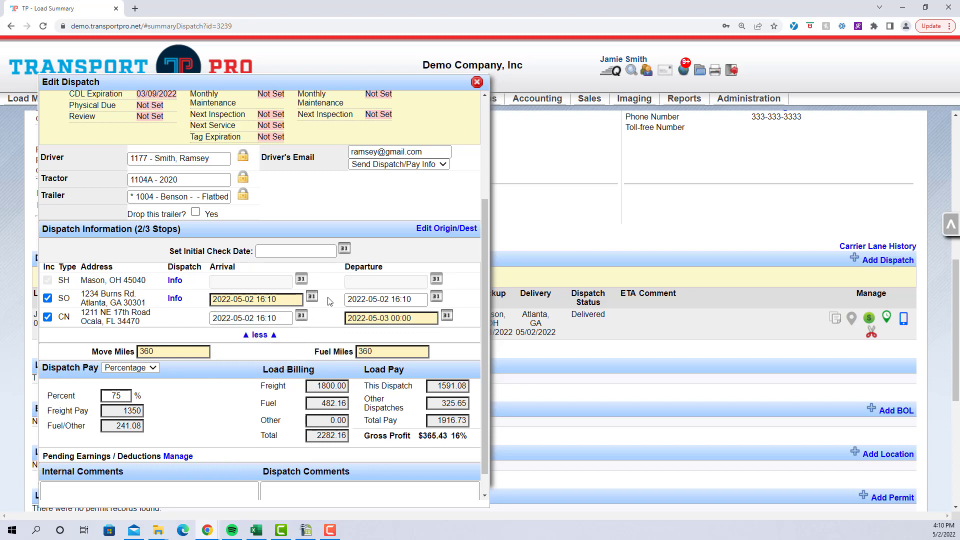
- Change the dispatch pay to Flat Rate and set the freight pay to 800
click(170, 177)
scroll(253, 390, down, 1)
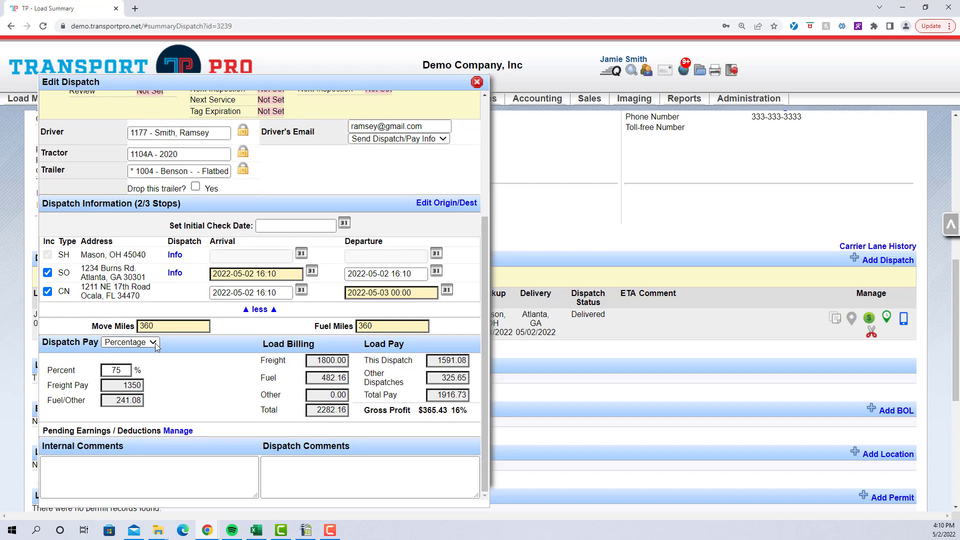
click(153, 343)
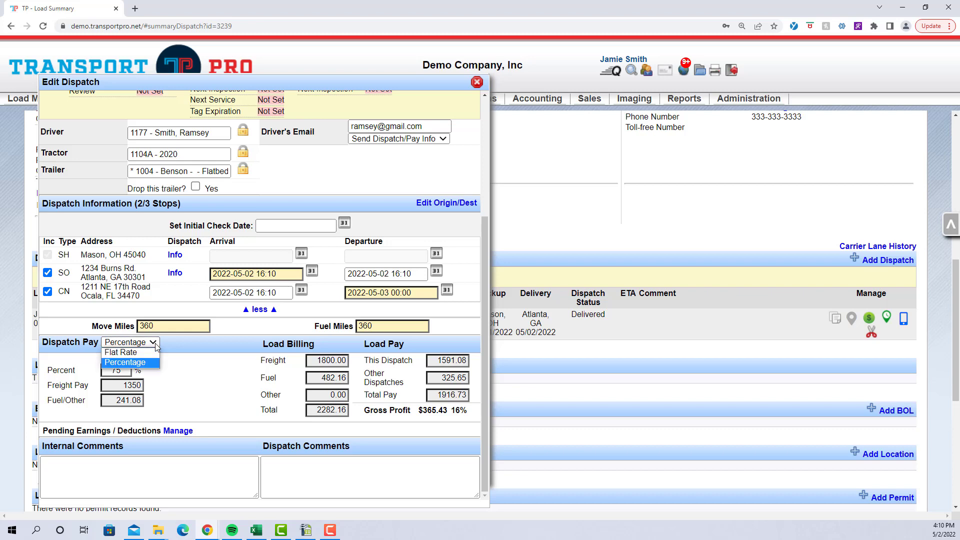
click(153, 355)
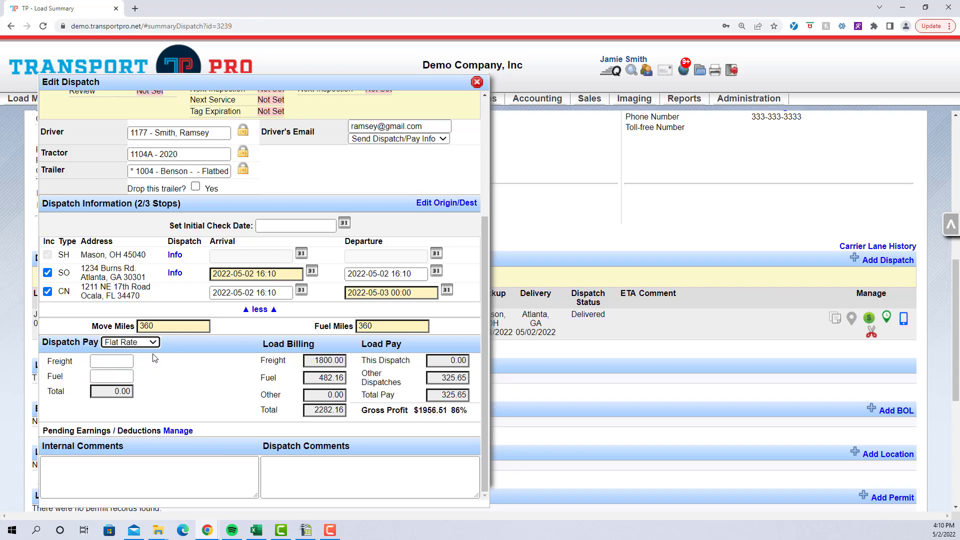
click(128, 361)
click(128, 361)
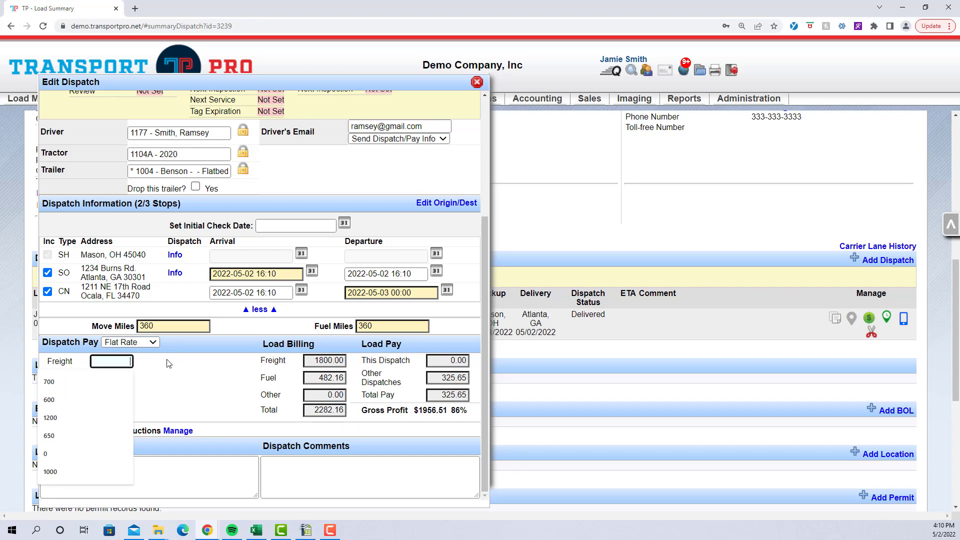
text(800)
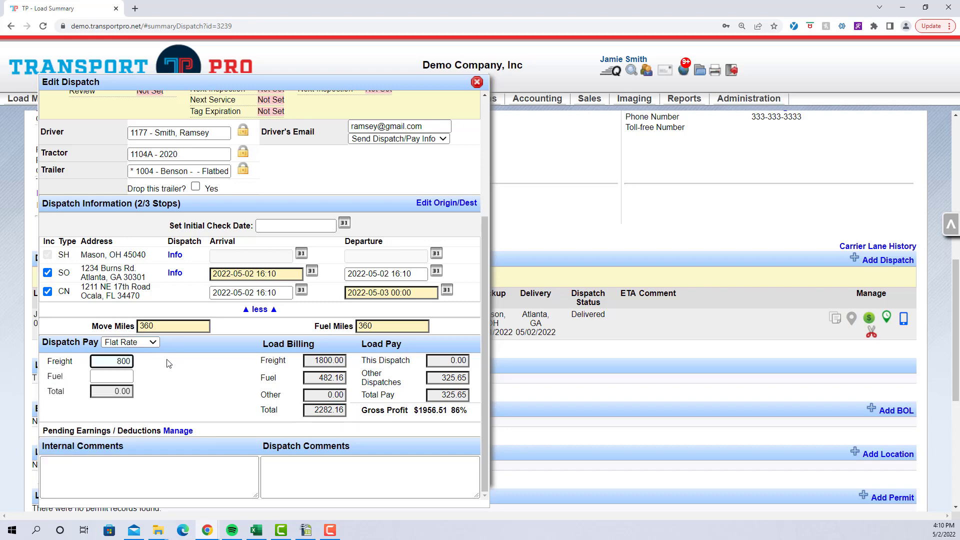
click(144, 368)
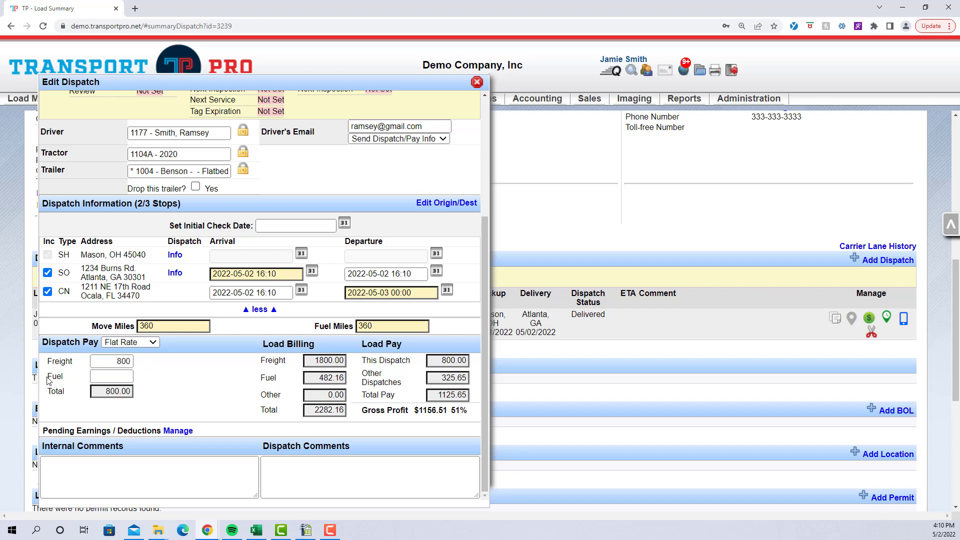
- Set the fuel pay of the second dispatch to 250
drag(49, 376, 70, 380)
click(91, 379)
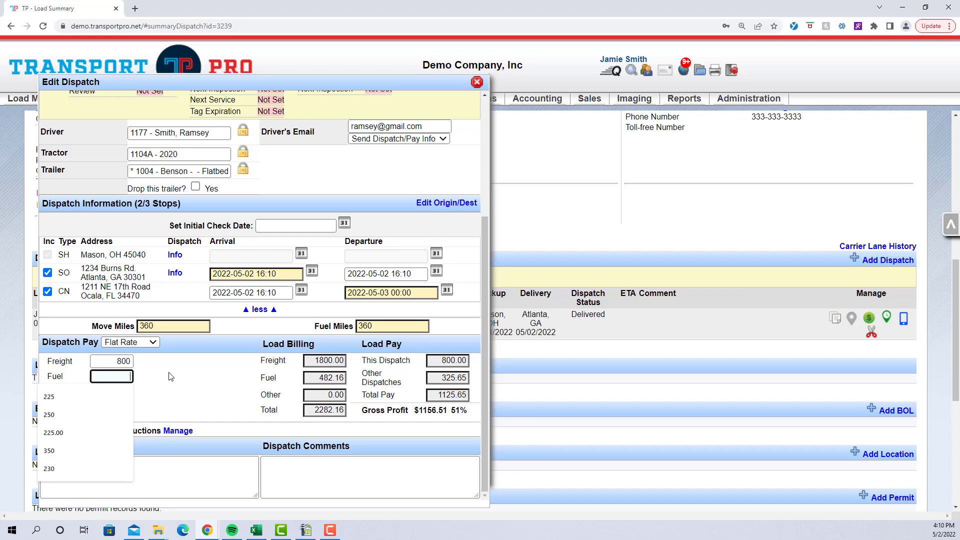
text(250)
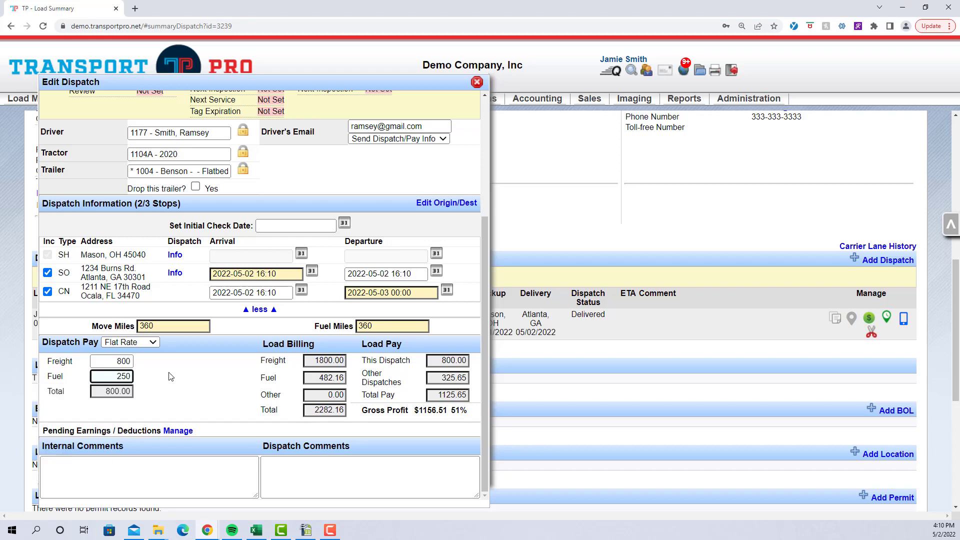
click(170, 378)
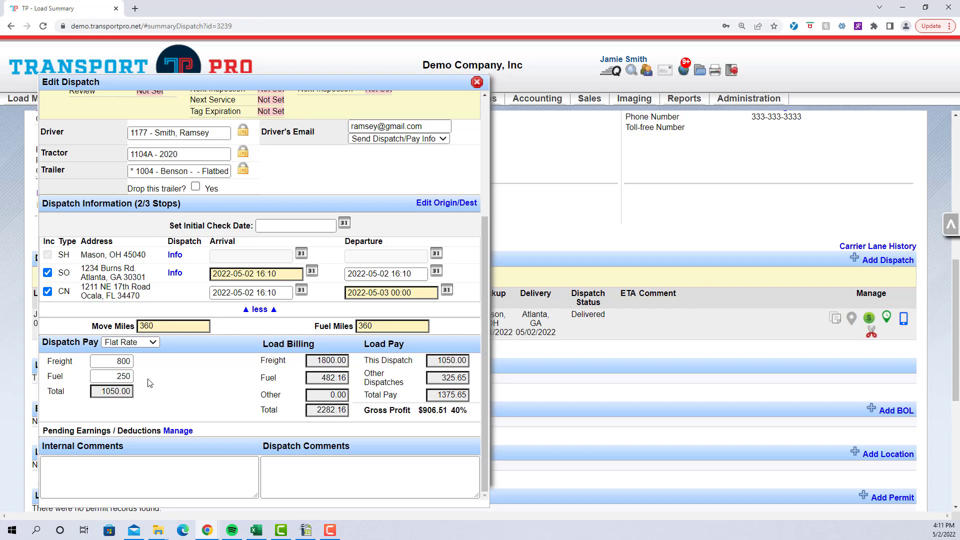
drag(50, 377, 148, 379)
click(193, 388)
- Review the second dispatch's details, save it and close its editing window
scroll(265, 413, up, 3)
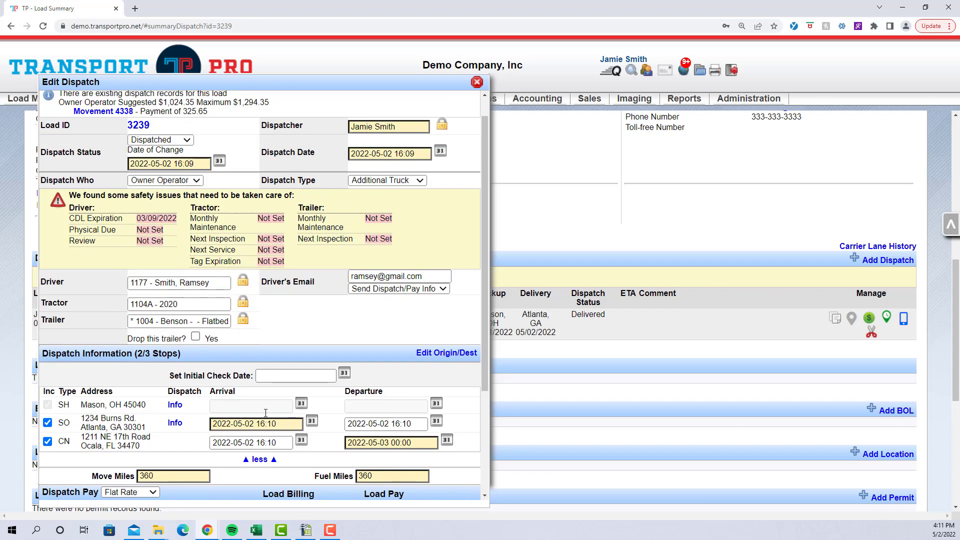
scroll(342, 413, down, 1)
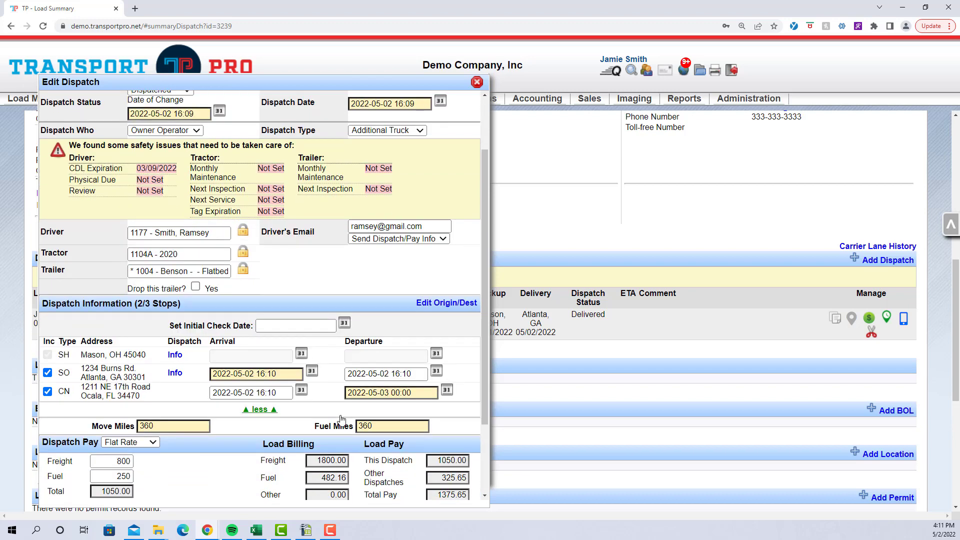
scroll(338, 422, up, 2)
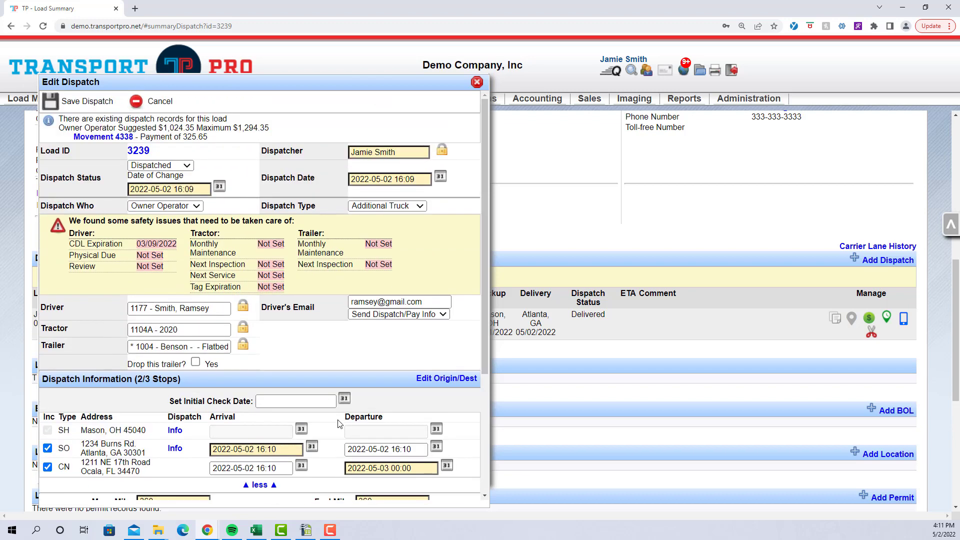
click(88, 101)
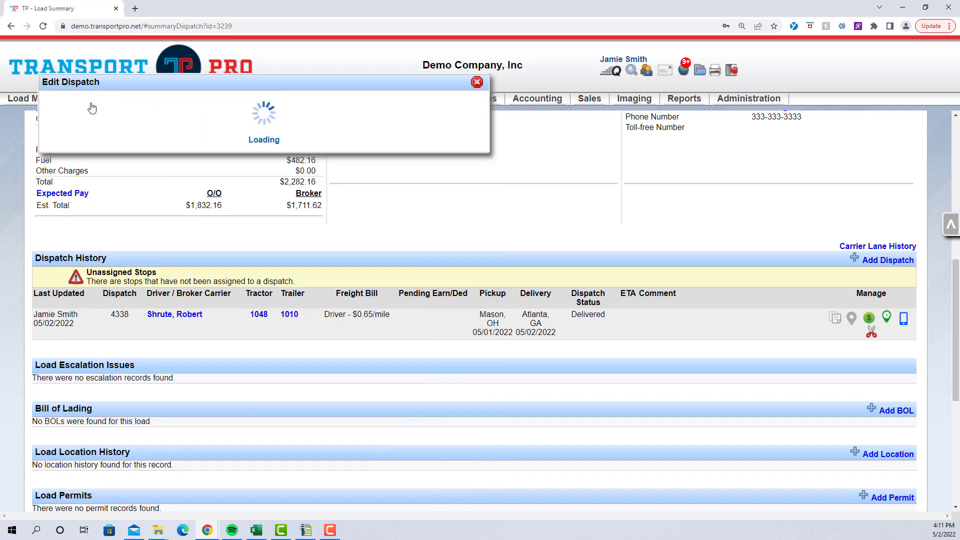
click(478, 82)
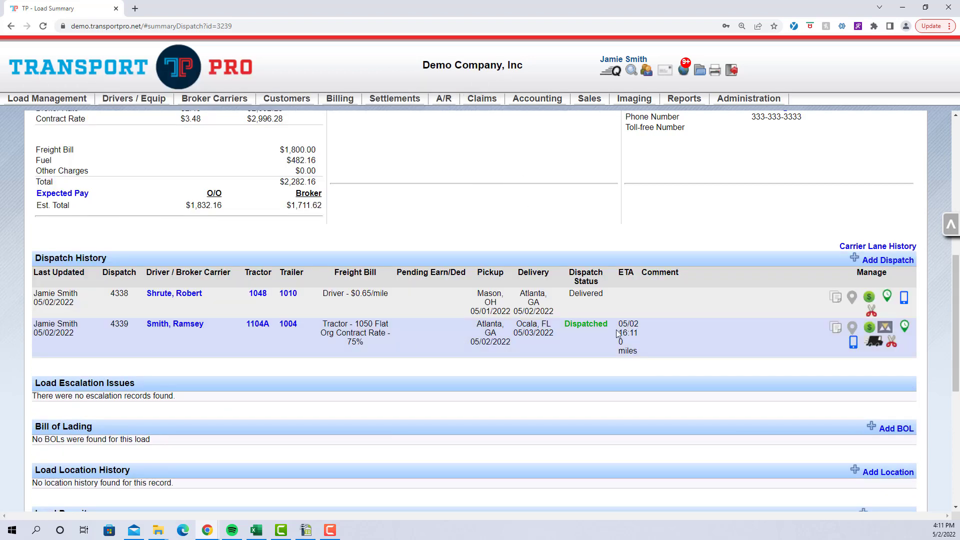
- Mark the Atlanta to Ocala dispatch as delivered, confirming the delivery, and check the load's stop-off details
click(875, 343)
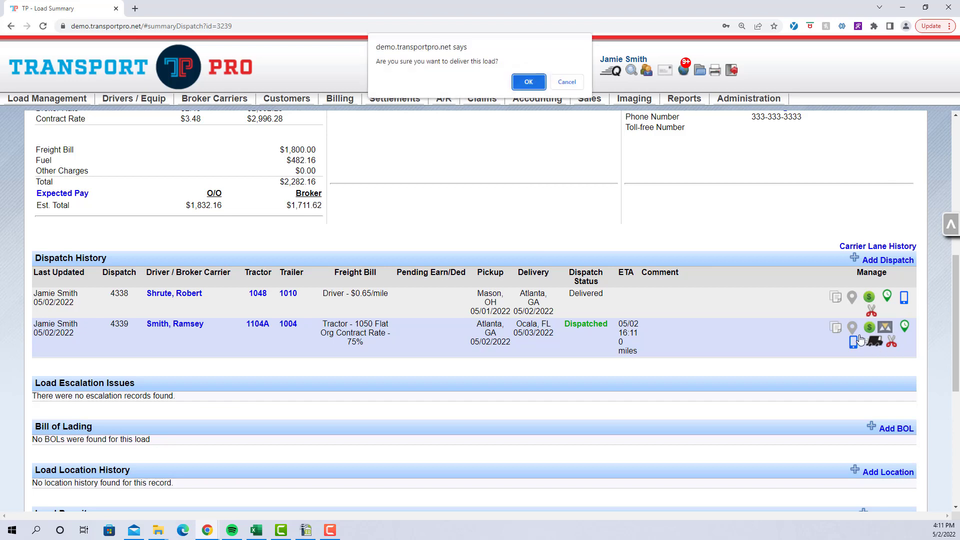
click(528, 83)
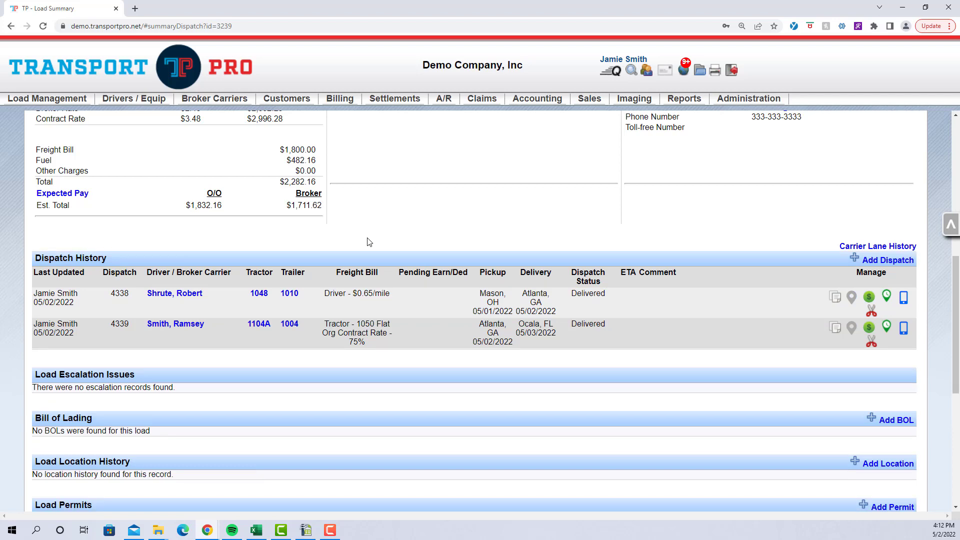
scroll(369, 242, up, 5)
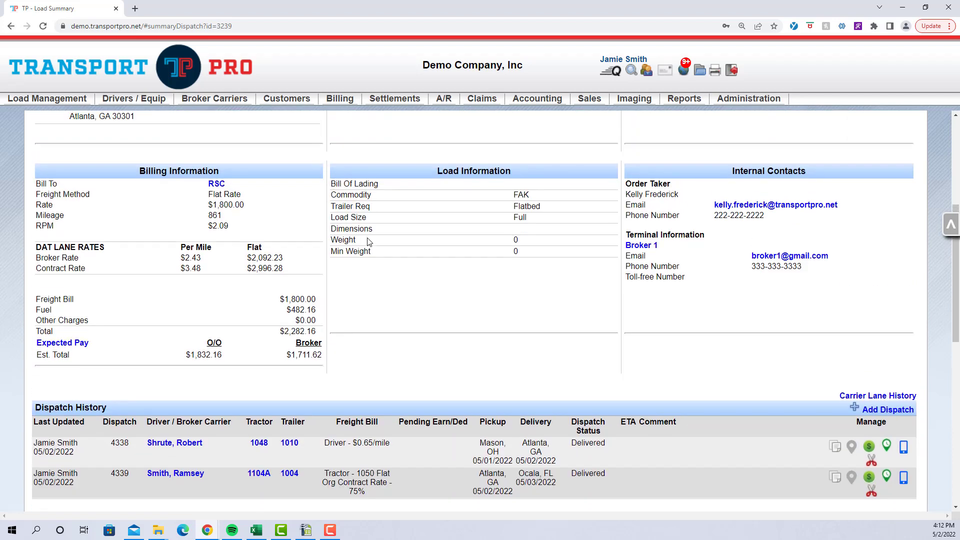
scroll(369, 242, up, 1)
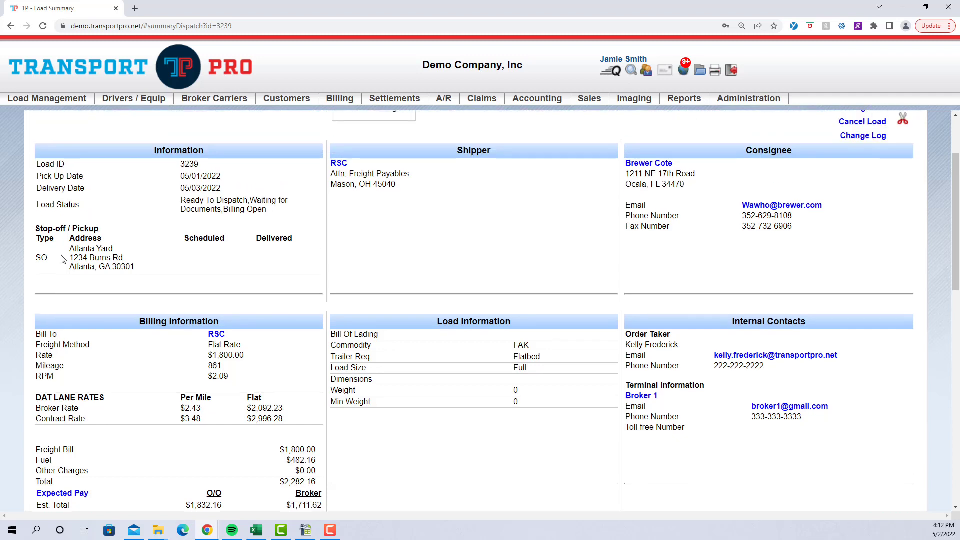
drag(64, 258, 70, 259)
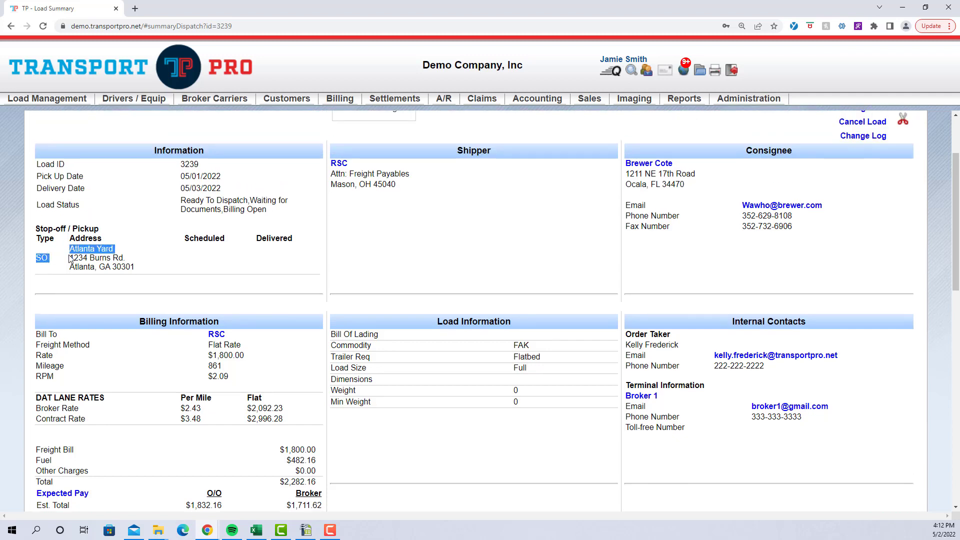
click(211, 261)
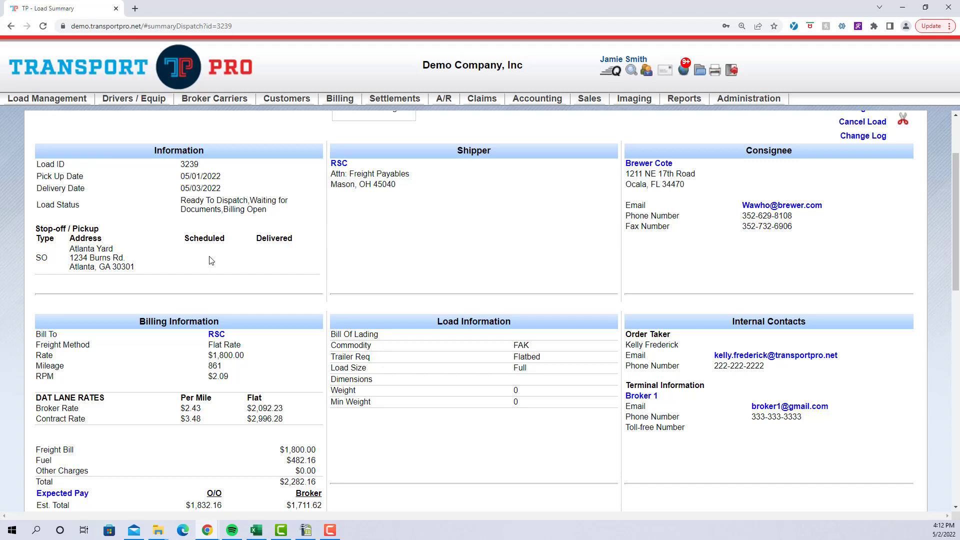
scroll(435, 275, up, 2)
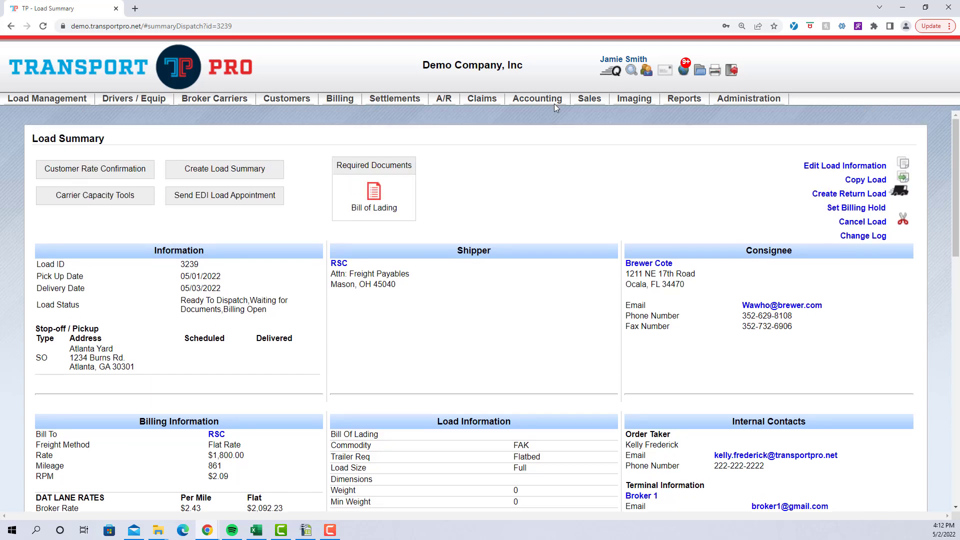
- Open the summary of load 3240 through the quick launch by its load ID
click(615, 75)
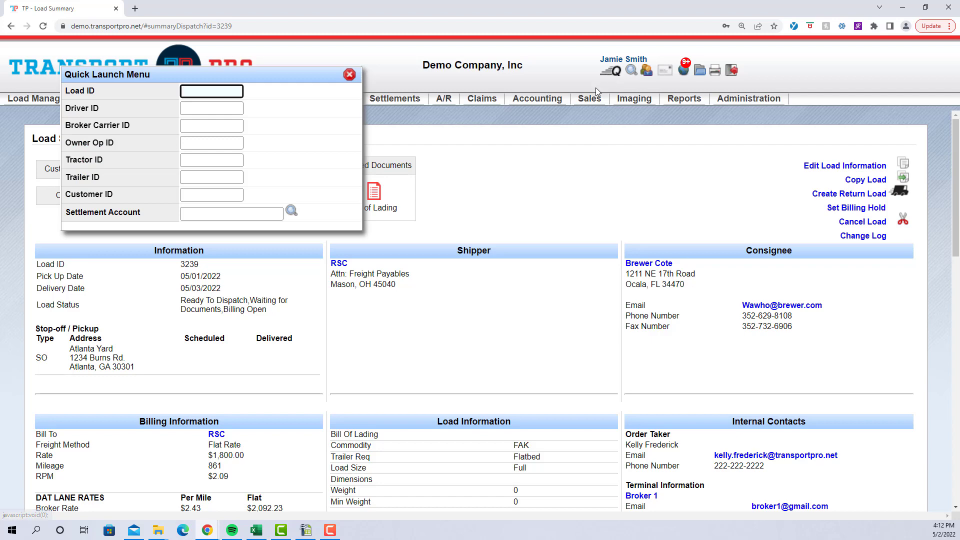
text(3240)
key(Return)
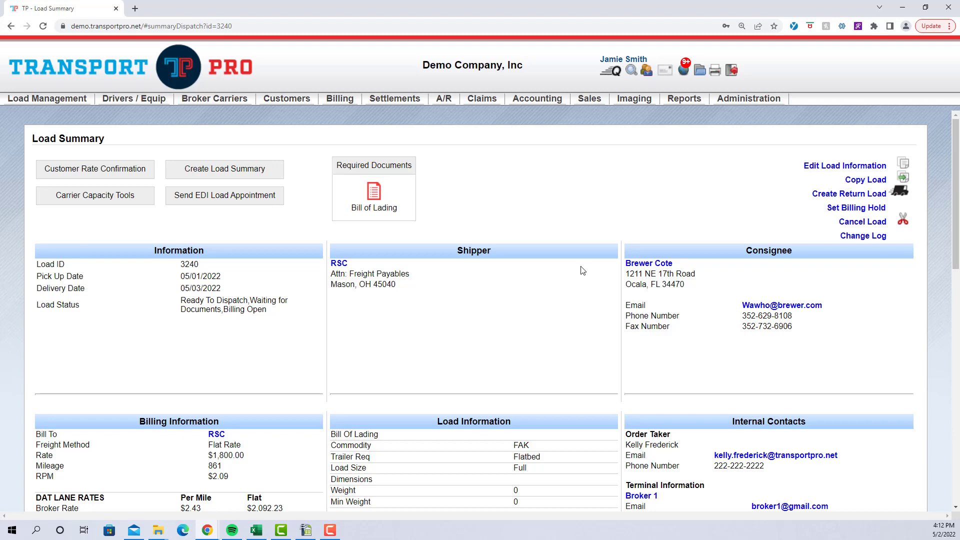
- Add a dispatch to load 3240 and set its status to Dispatched
scroll(582, 271, down, 4)
scroll(582, 270, down, 3)
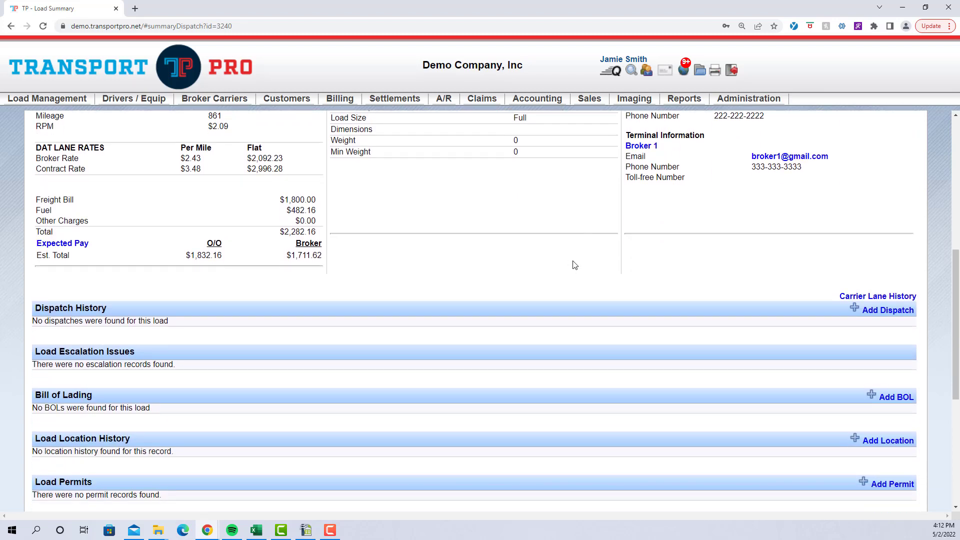
click(878, 315)
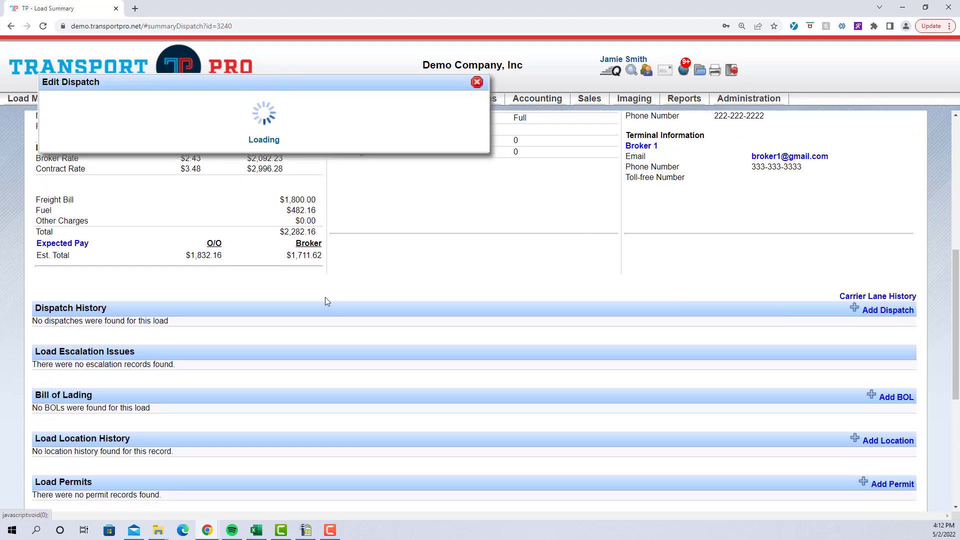
click(153, 140)
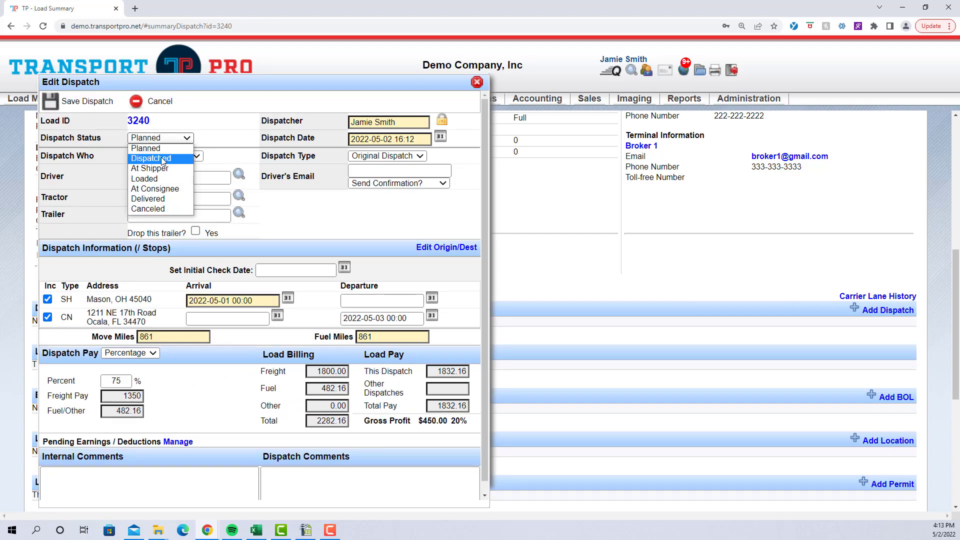
click(161, 157)
- Assign the owner-operator driver to the dispatch, with tractor 1036 and trailer 2000T
click(179, 198)
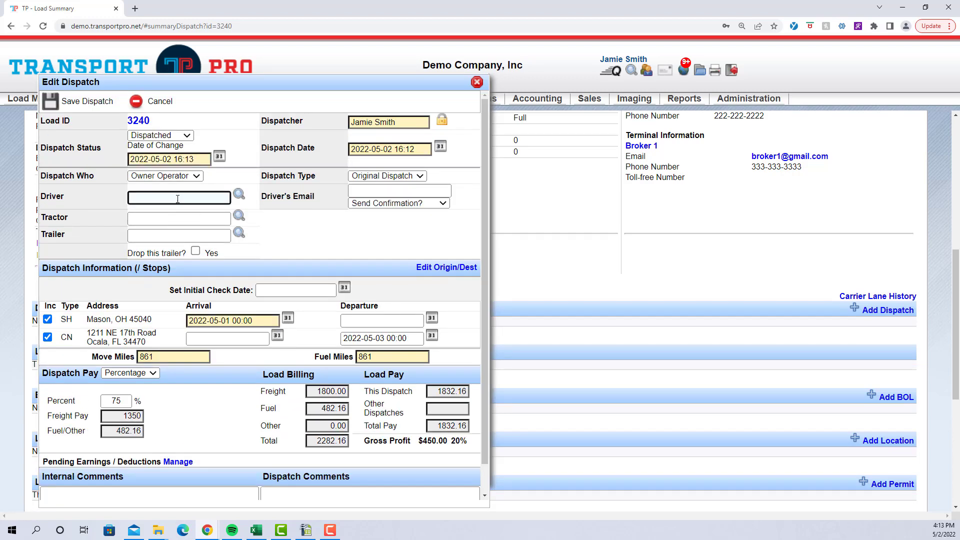
text(r)
click(189, 233)
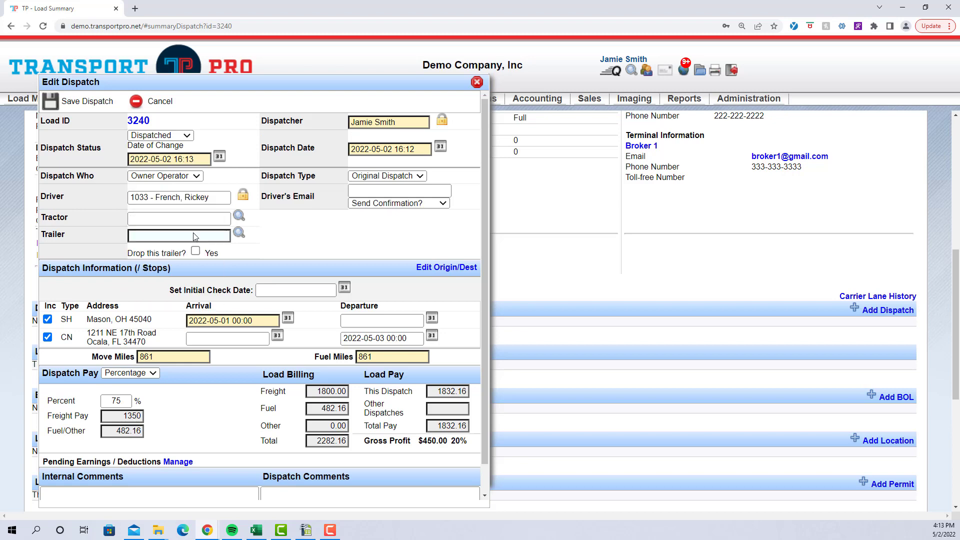
- Set the dispatch pay to Flat Rate with 700 for freight and 200 for fuel
scroll(342, 279, down, 3)
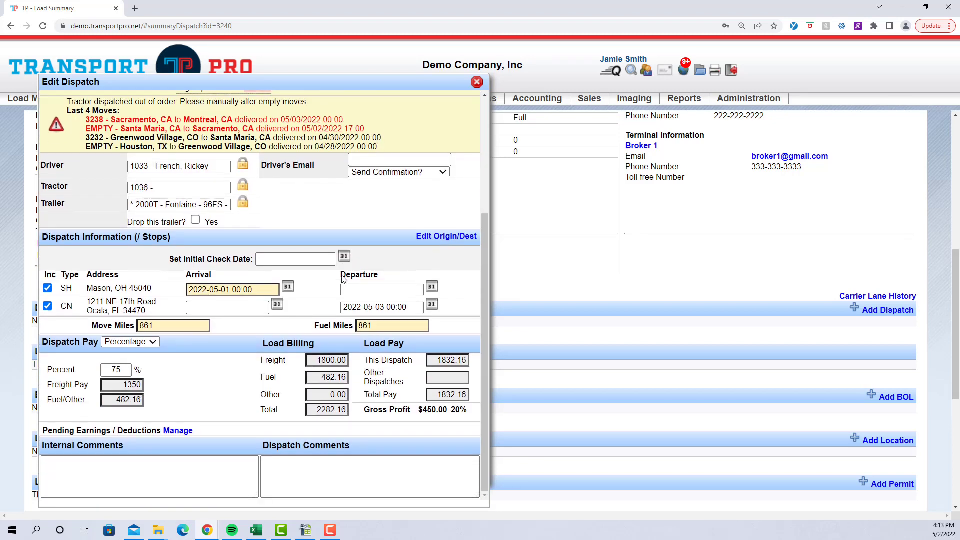
click(131, 342)
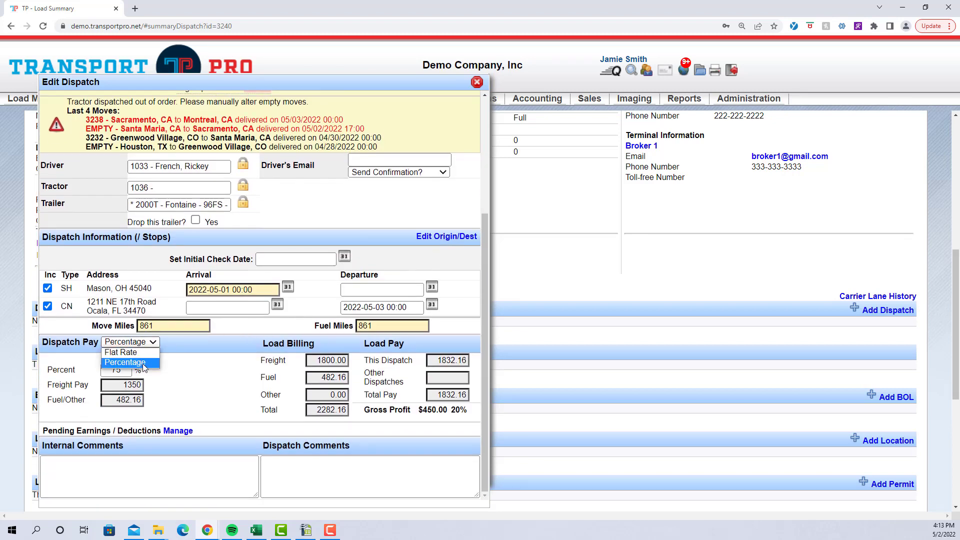
click(153, 361)
key(Up)
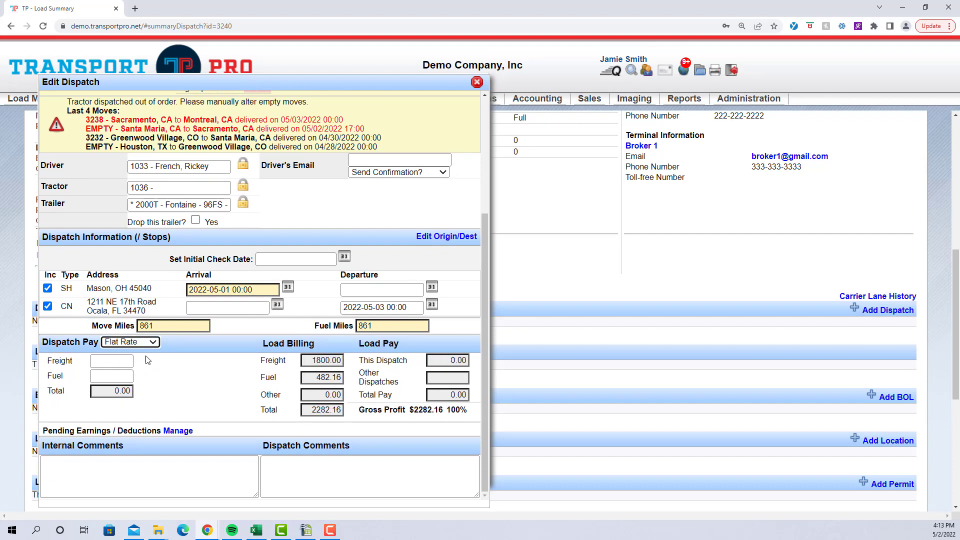
click(123, 361)
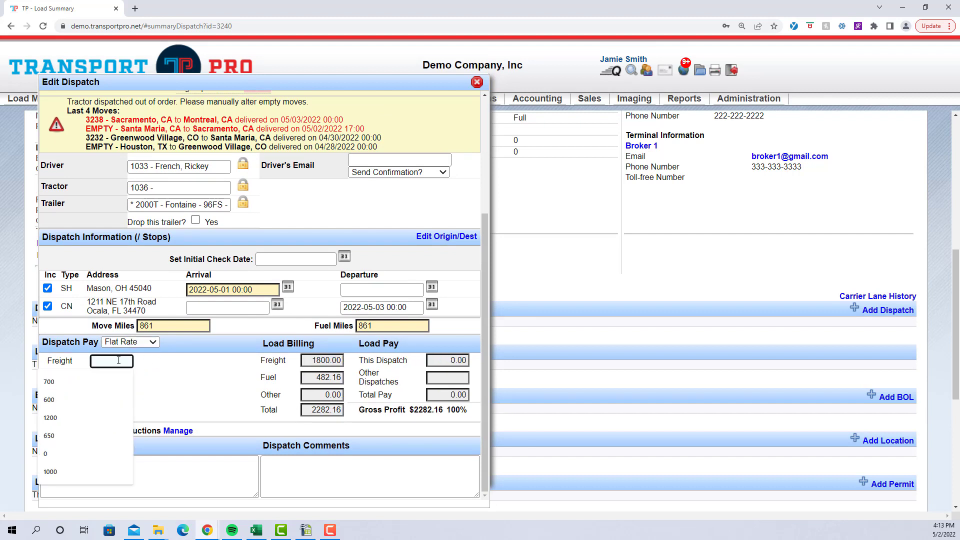
text(700)
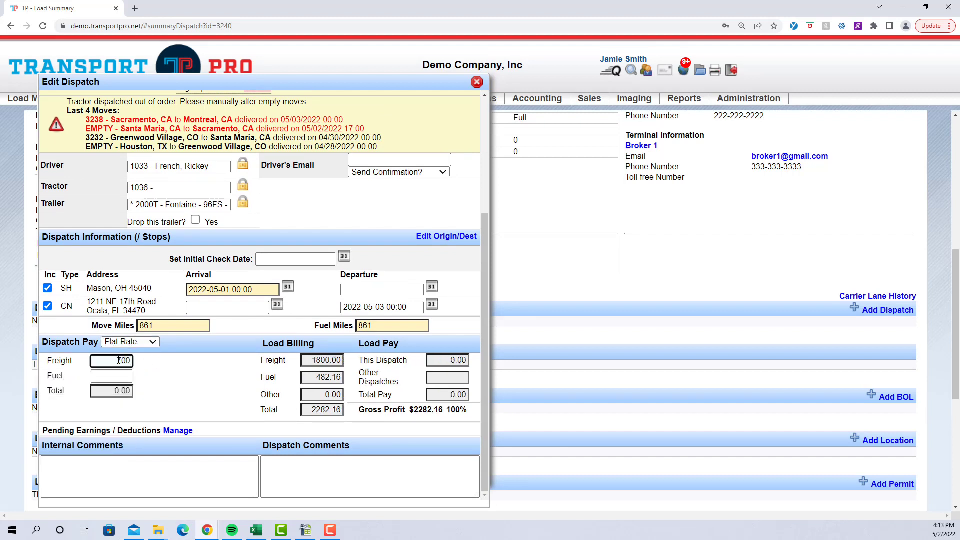
click(121, 379)
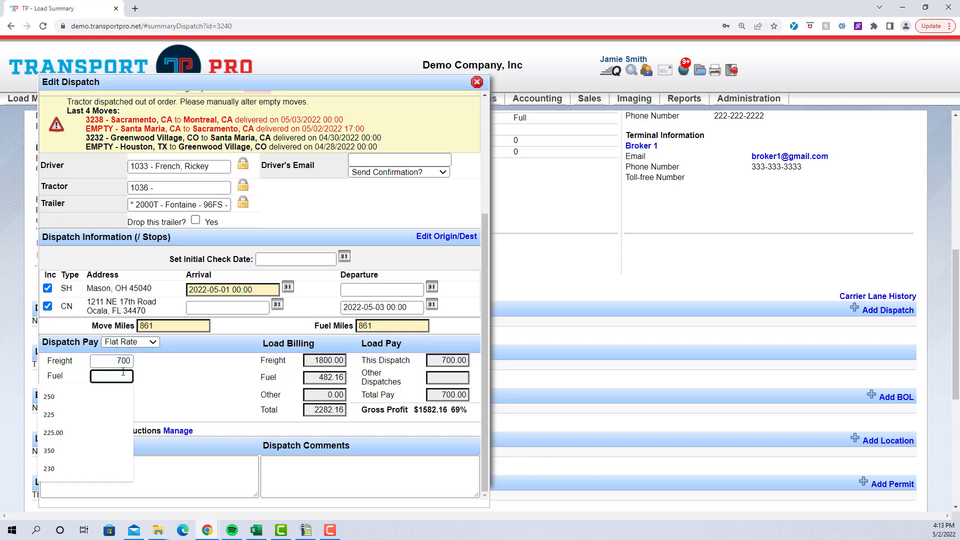
text(200)
click(181, 384)
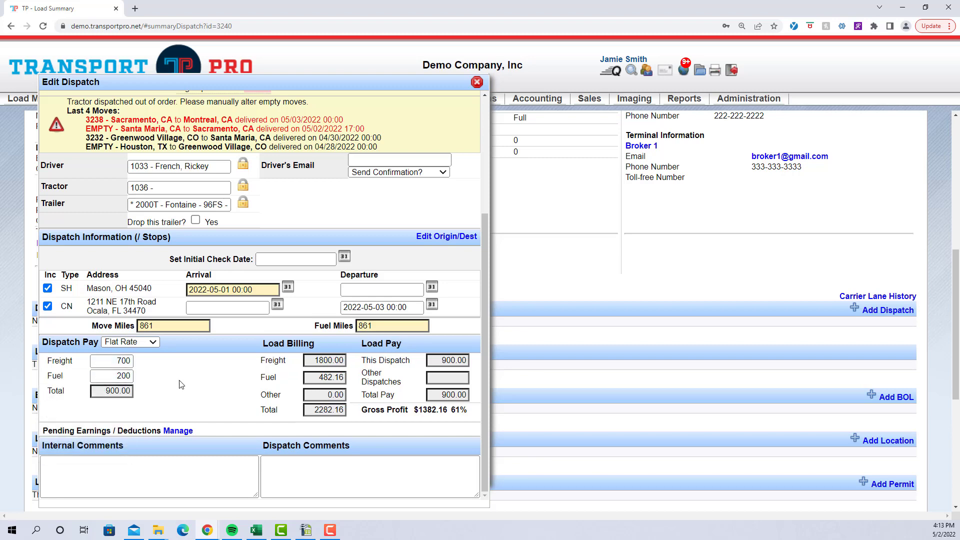
- Open the dispatch's origin and destination for editing and unlock the destination to clear the Ocala address
scroll(181, 384, up, 1)
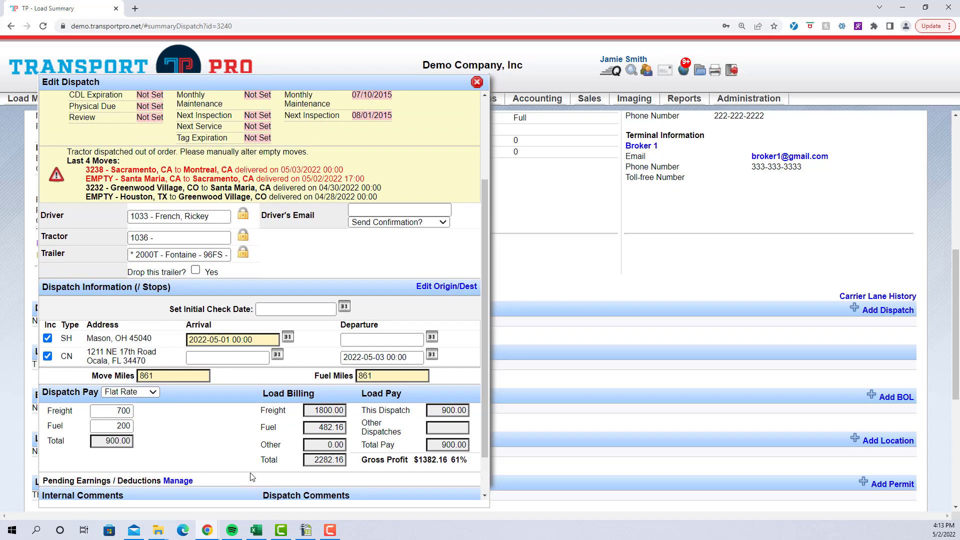
scroll(252, 476, up, 1)
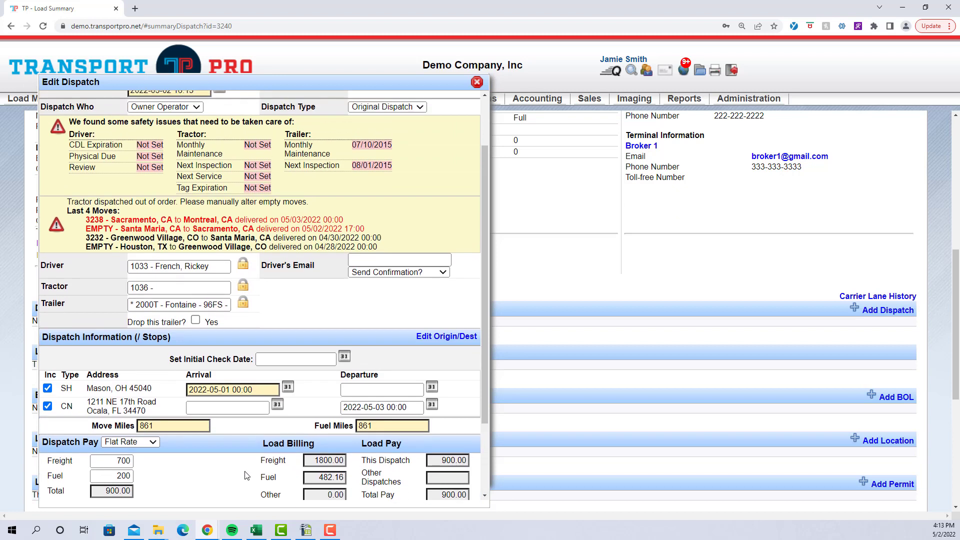
click(434, 339)
scroll(463, 369, down, 3)
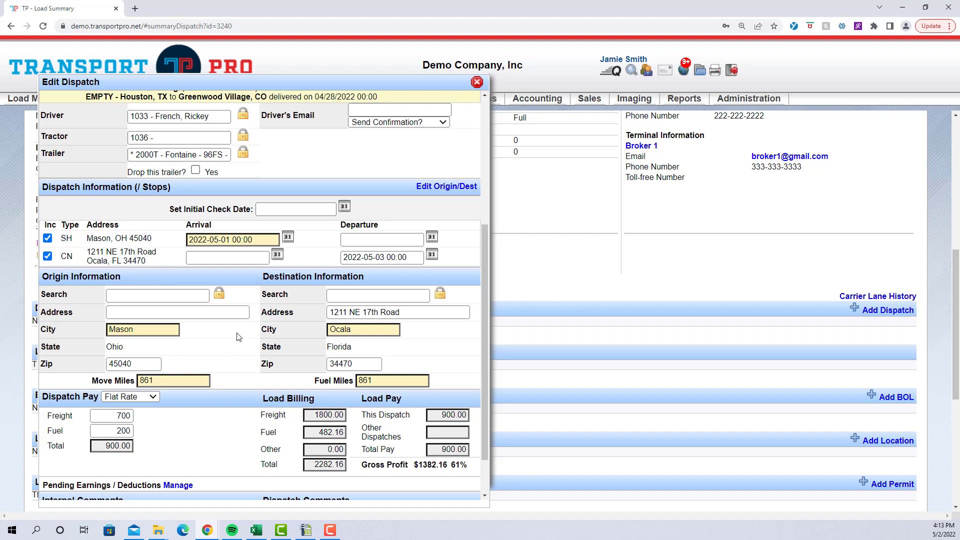
click(440, 297)
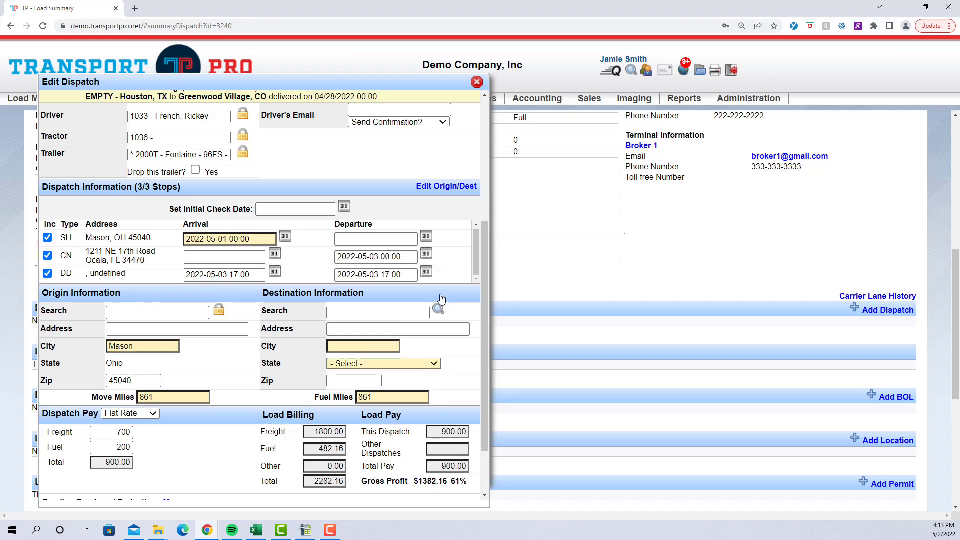
- Enter Atlanta Yard as the destination address and Atlanta, Georgia as its city and state
click(401, 312)
text(at)
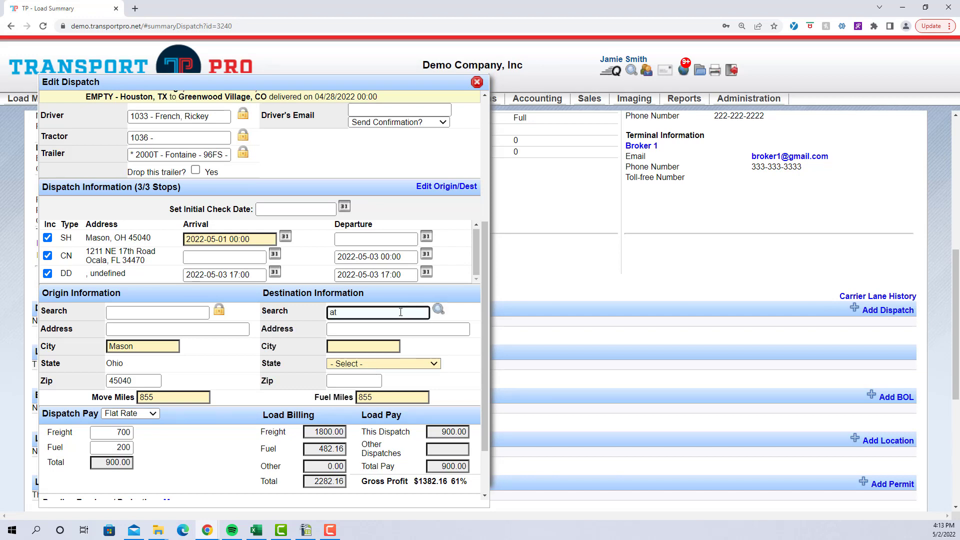
key(BackSpace)
click(394, 329)
text(Atlan)
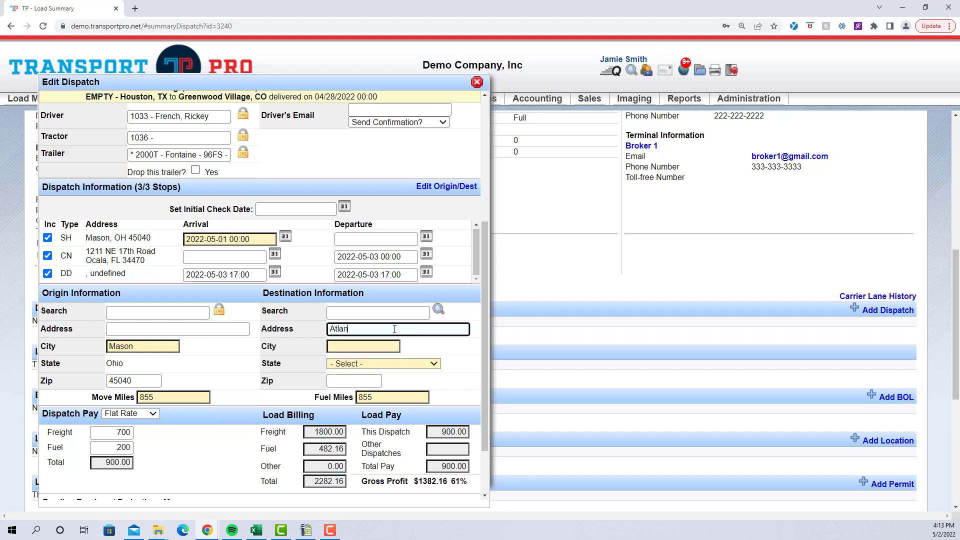
text(ta Yard)
click(370, 345)
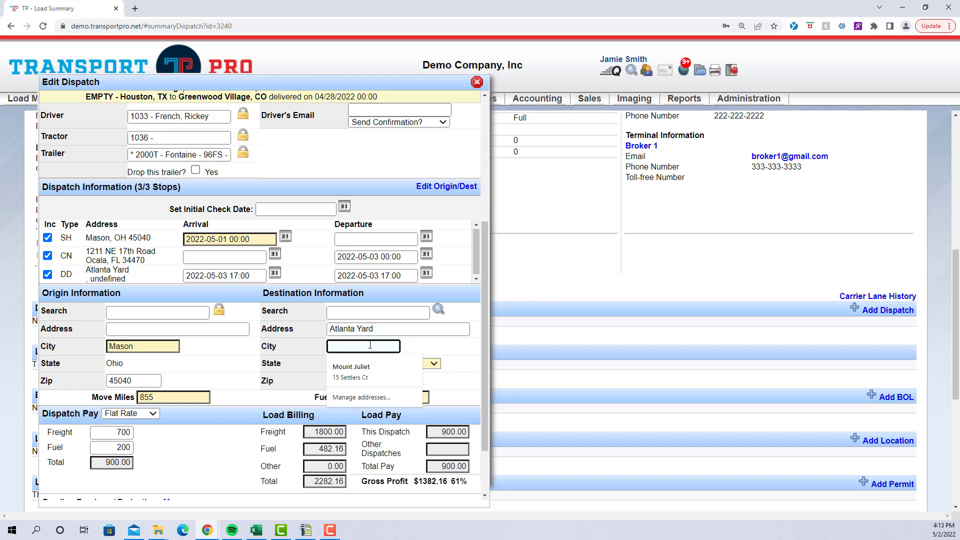
text(Atlanta)
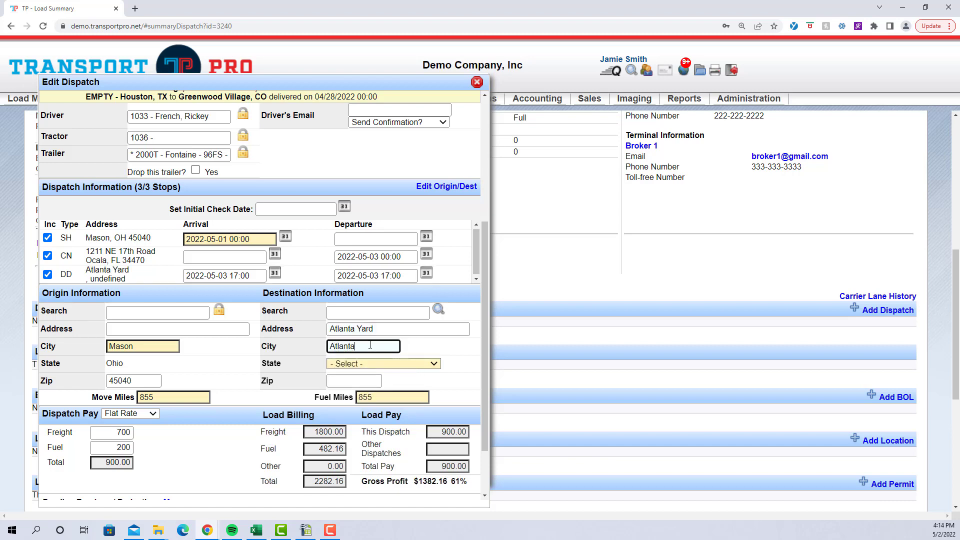
key(Tab)
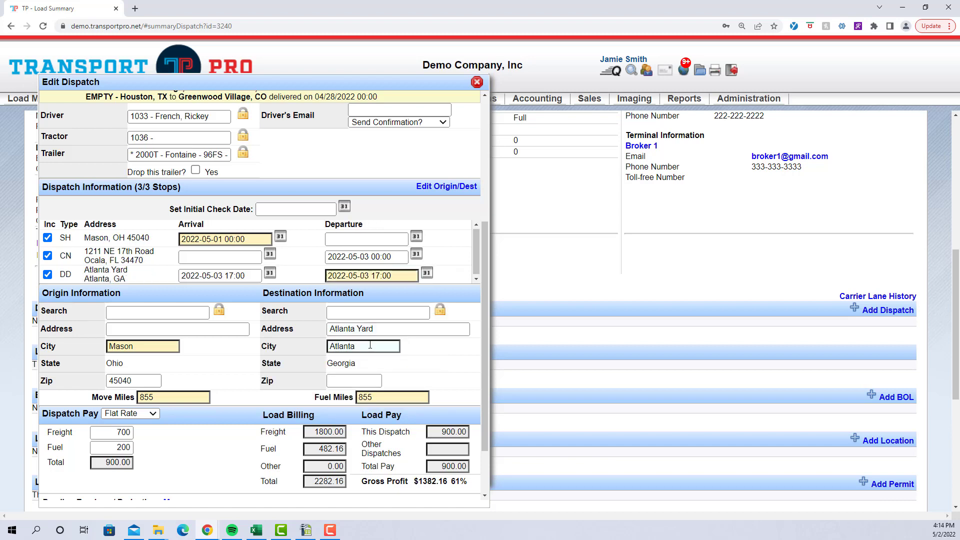
click(419, 369)
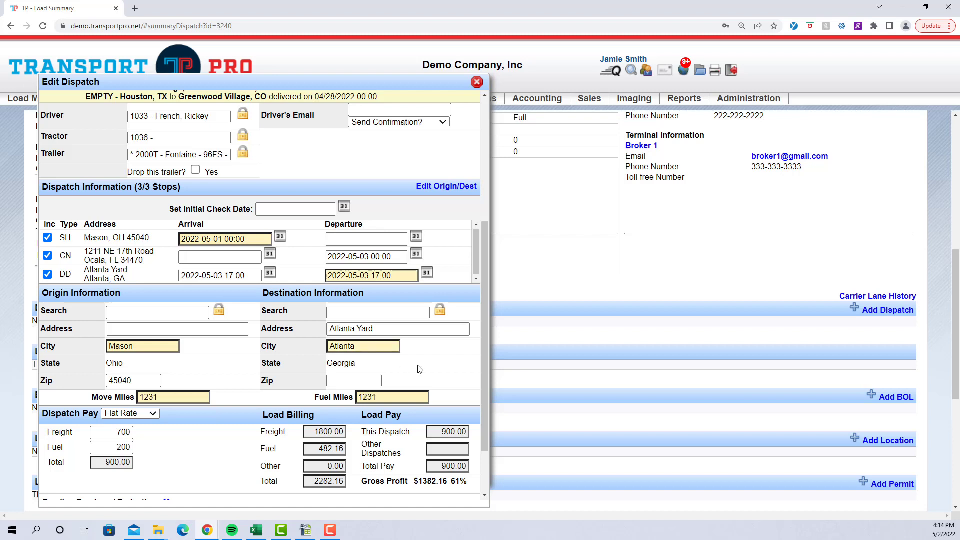
- Exclude the Ocala consignee stop from this dispatch
drag(84, 270, 132, 283)
click(134, 278)
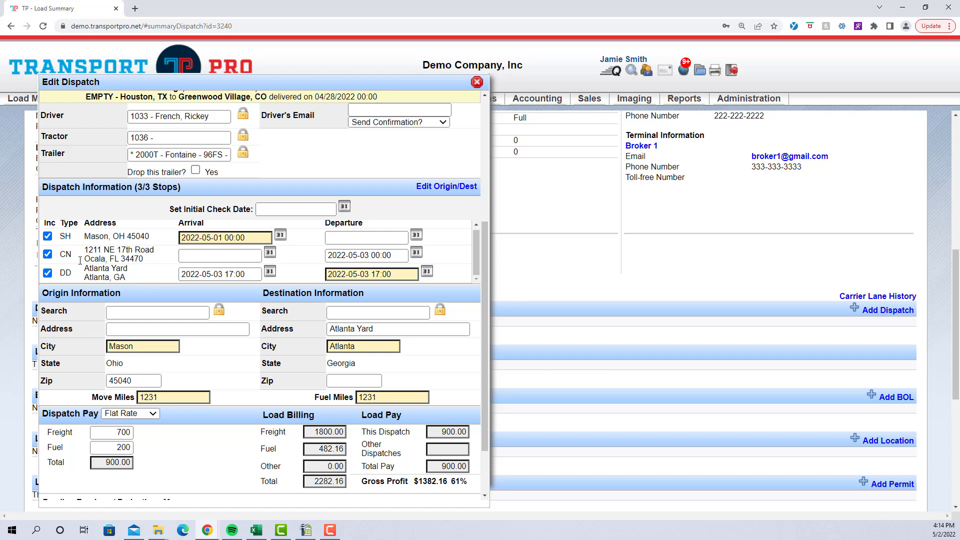
click(48, 255)
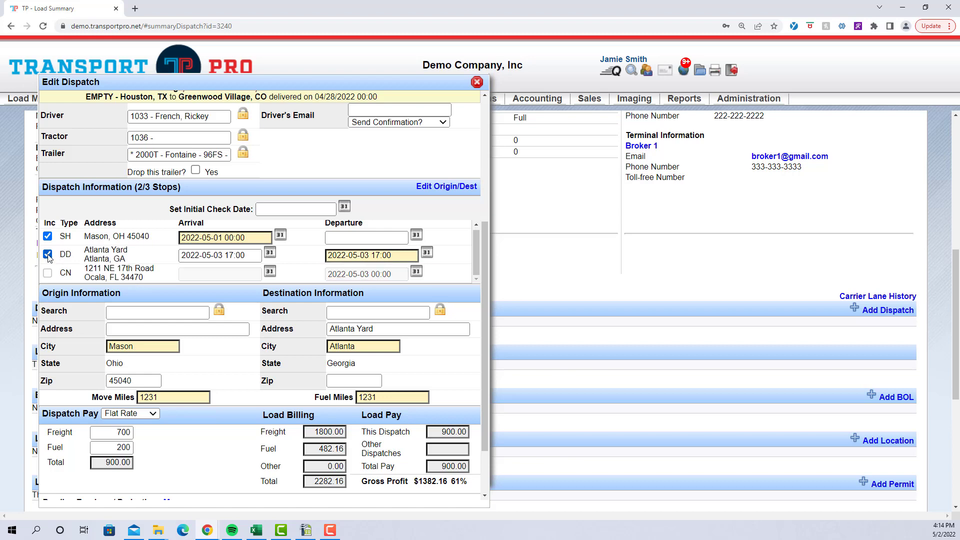
click(357, 235)
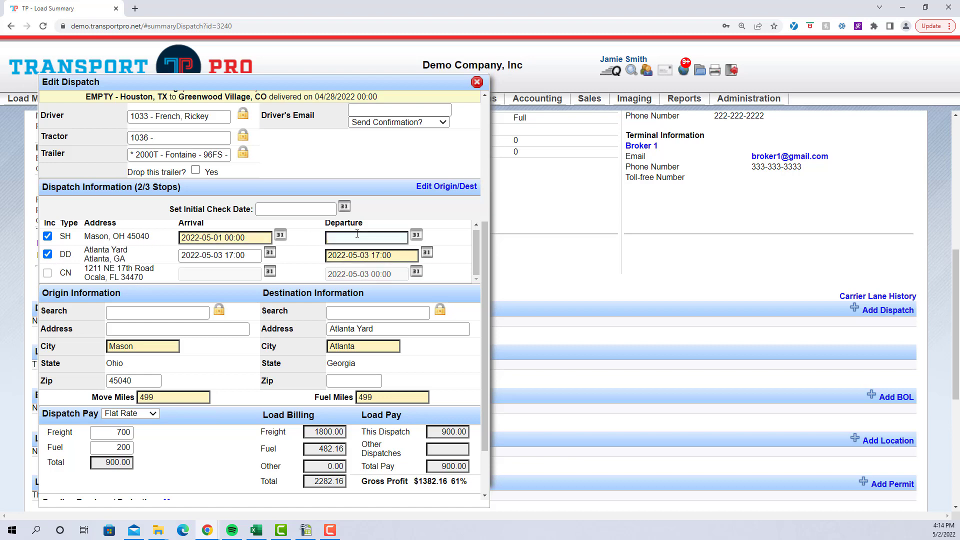
click(416, 235)
click(446, 298)
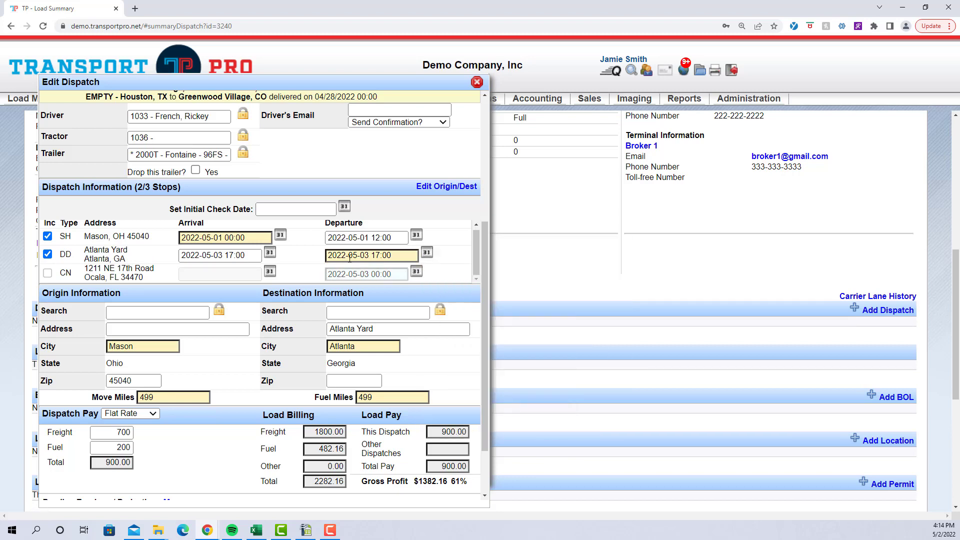
click(270, 253)
click(327, 313)
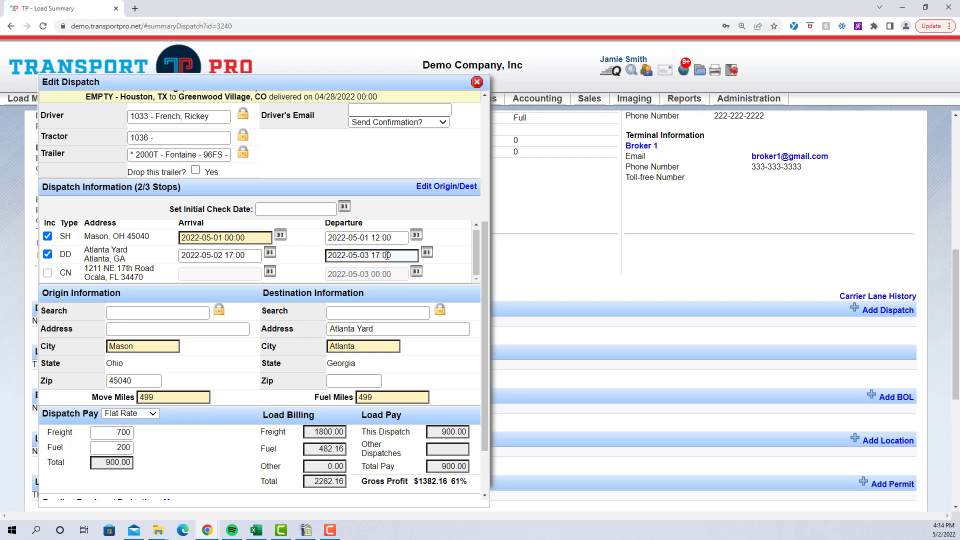
click(427, 253)
click(483, 315)
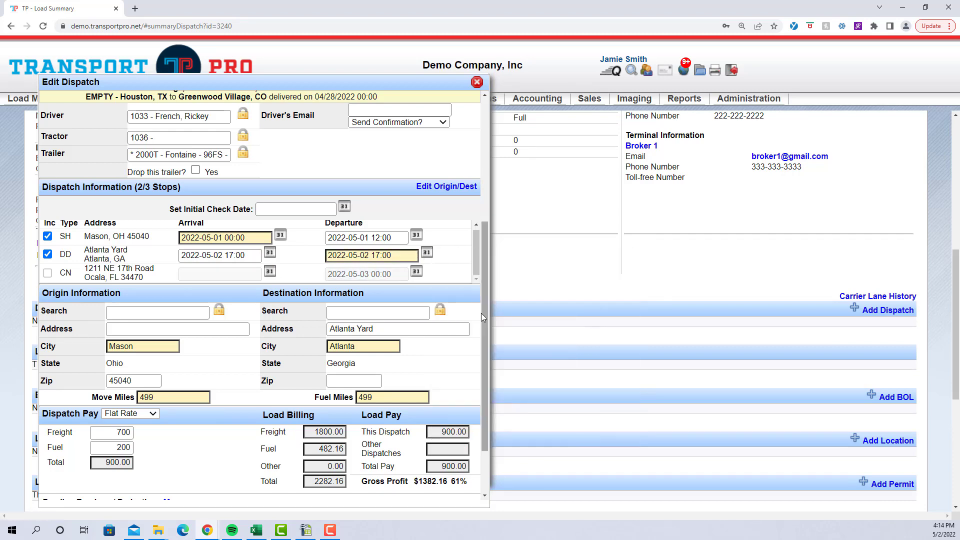
- Mark the trailer to be dropped, save the dispatch and close its editing window
click(196, 170)
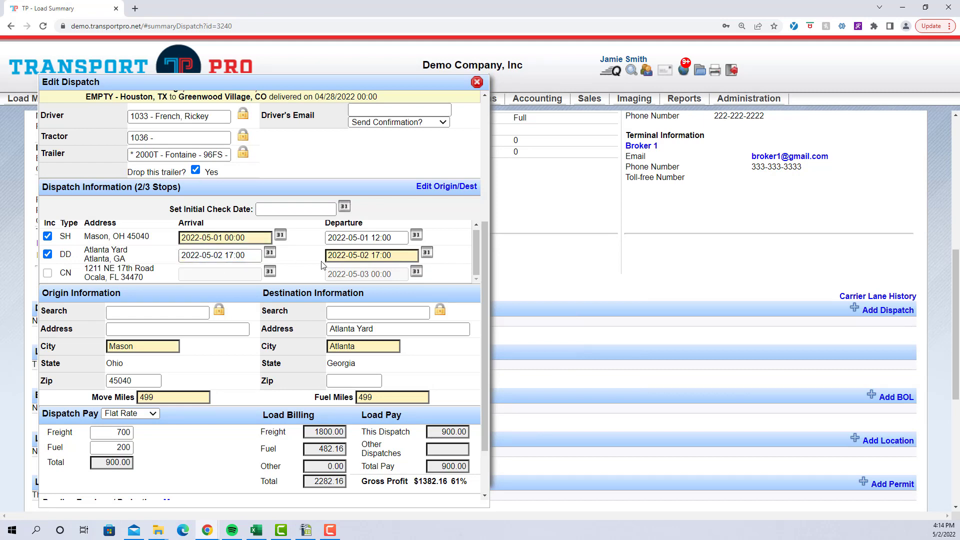
scroll(298, 347, down, 2)
scroll(268, 343, up, 5)
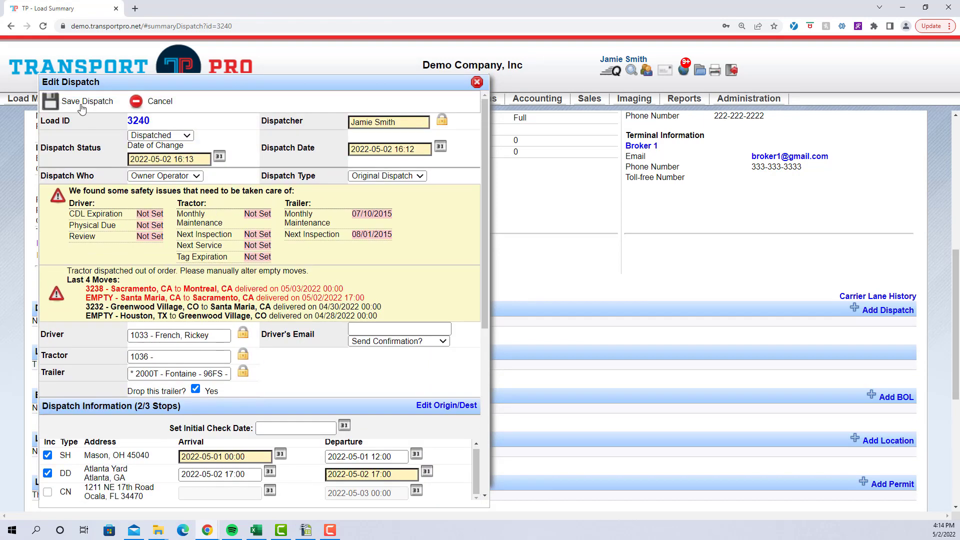
click(80, 106)
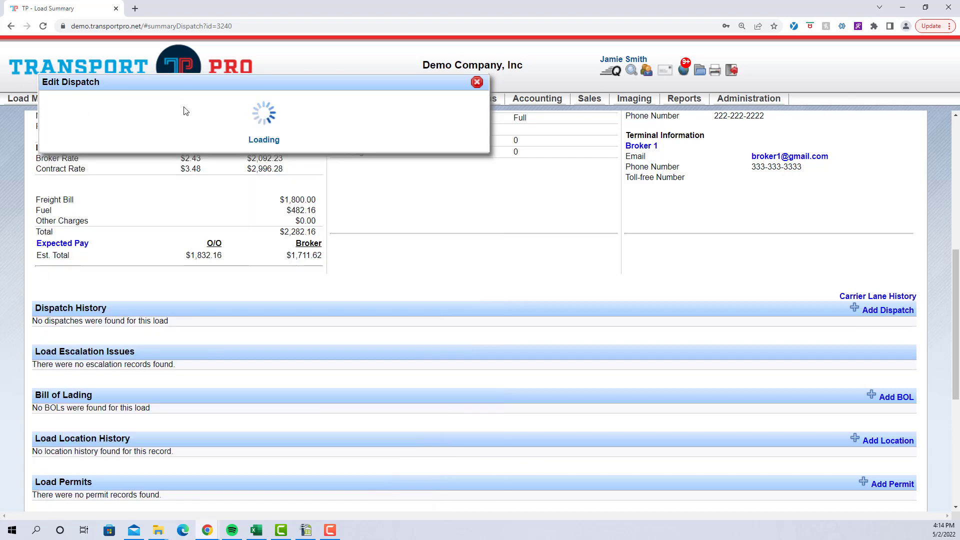
click(478, 84)
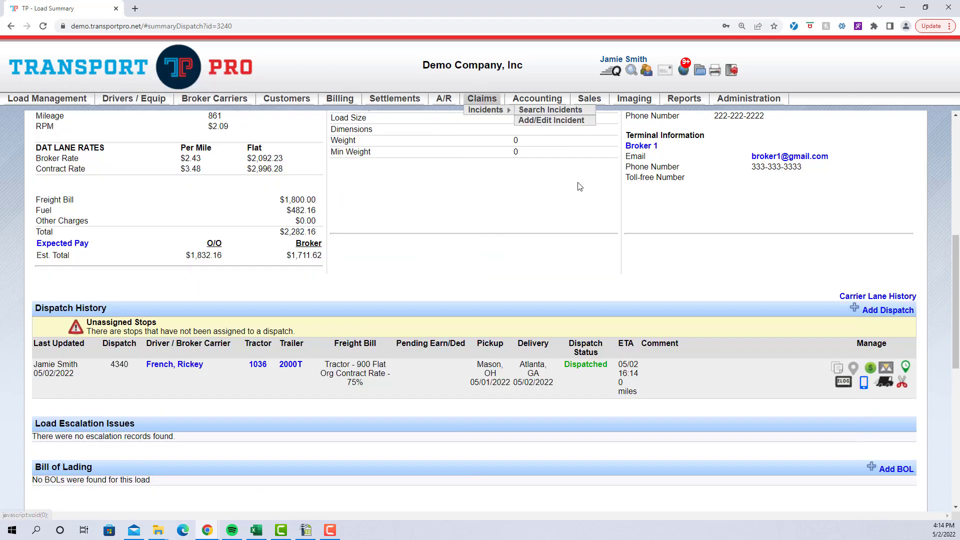
- Add a second dispatch to the load, set its status to Dispatched and assign the owner-operator driver who uses tractor 1104A
click(888, 310)
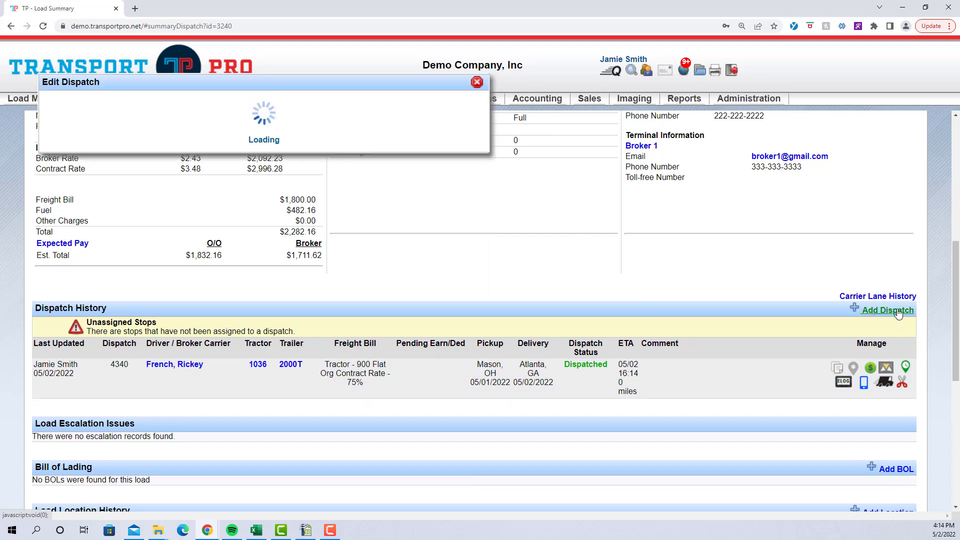
click(261, 368)
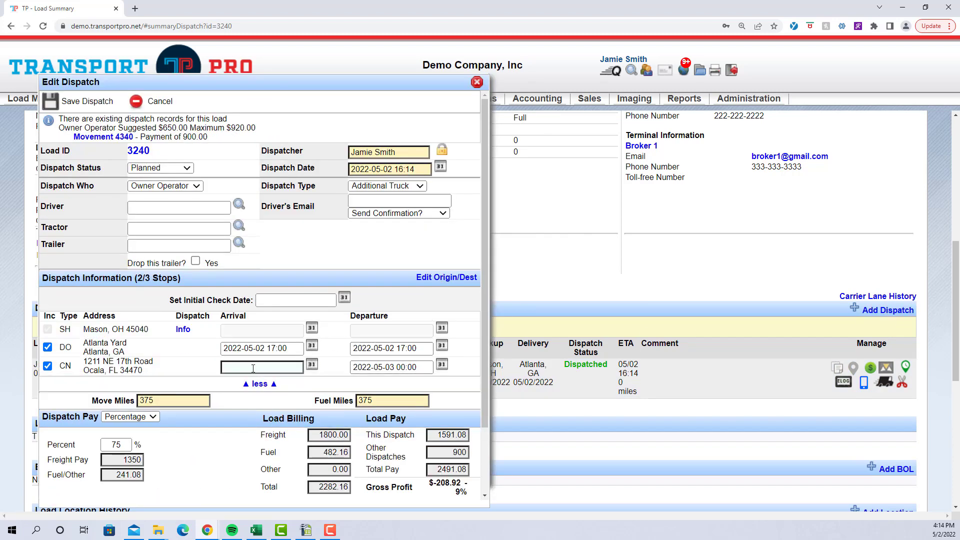
click(181, 170)
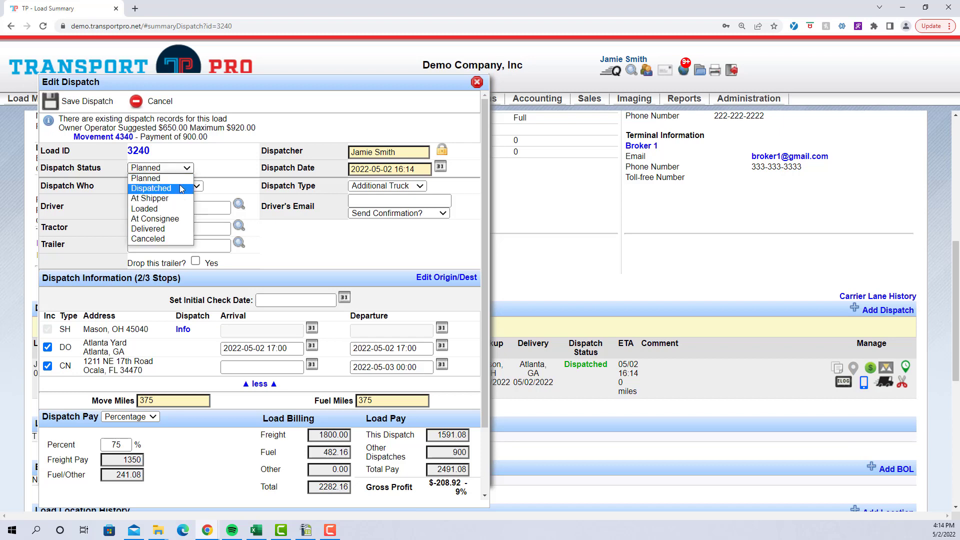
click(175, 188)
click(190, 227)
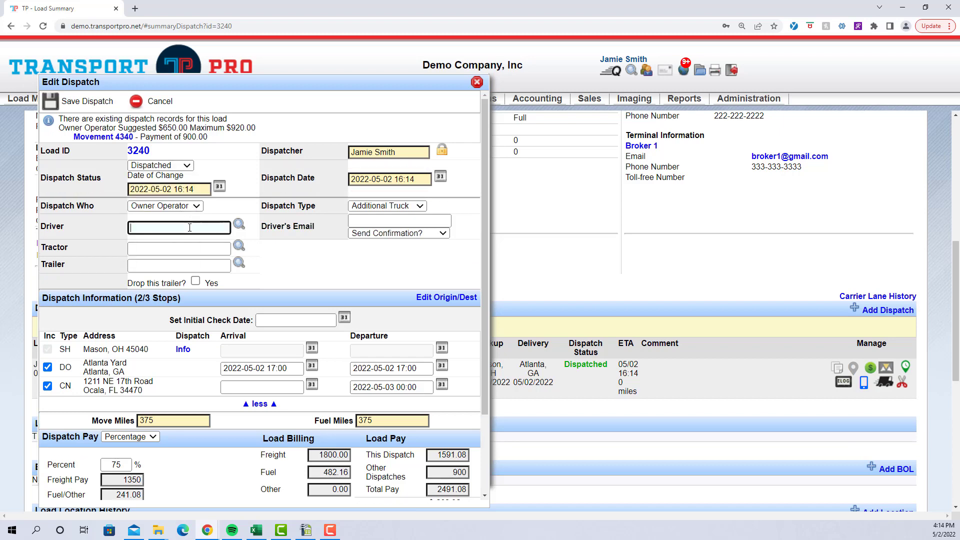
text(r)
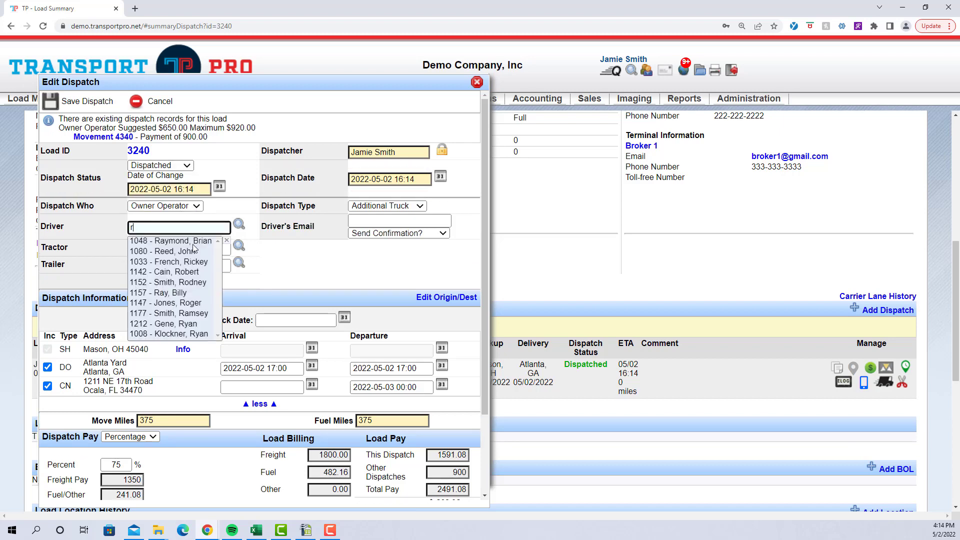
click(196, 314)
click(196, 314)
scroll(116, 325, down, 4)
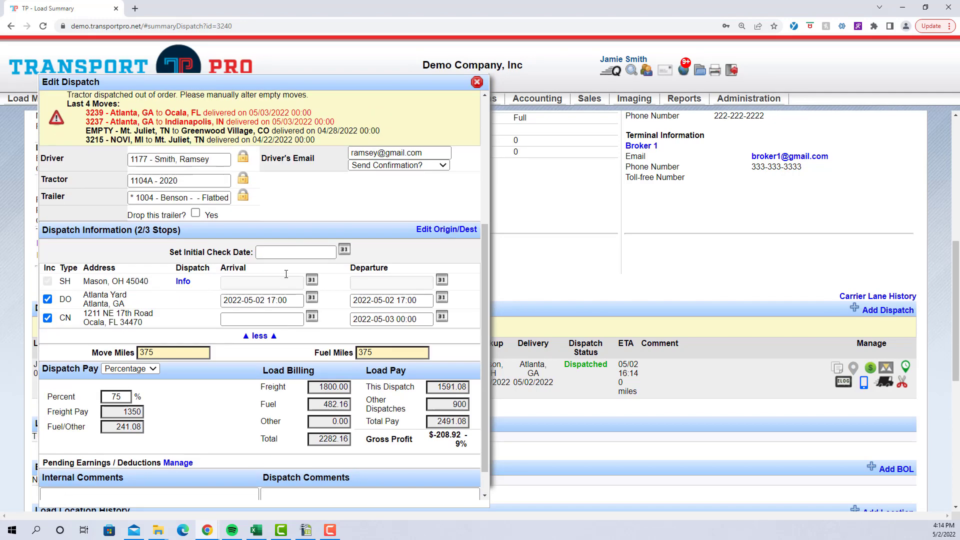
drag(84, 315, 136, 316)
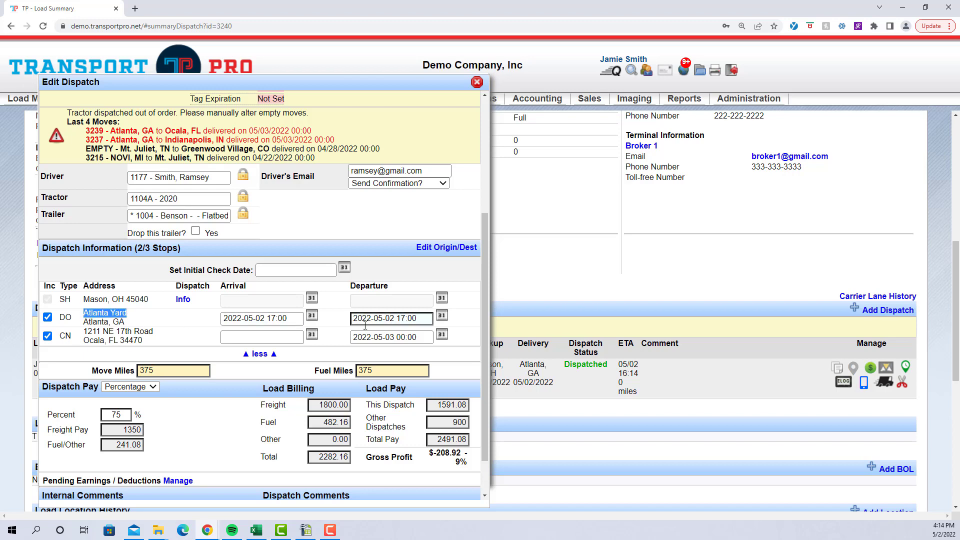
click(313, 338)
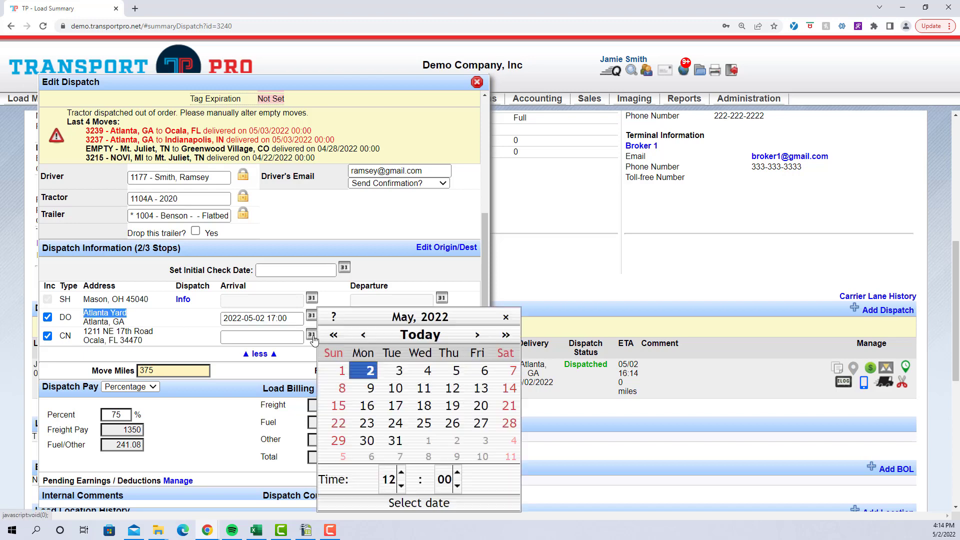
click(399, 371)
- Set the dispatch pay to Flat Rate with 500 for freight and 200 for fuel
click(136, 391)
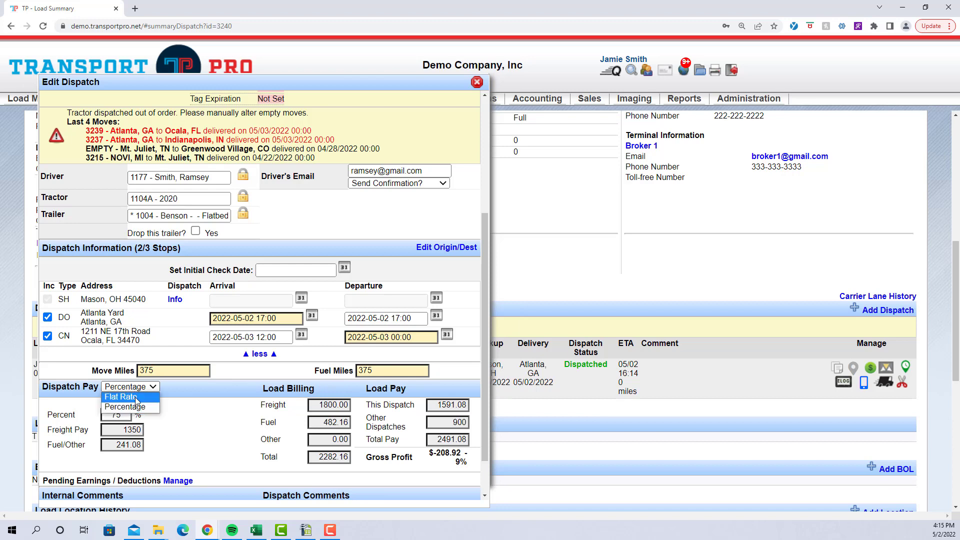
click(136, 397)
scroll(157, 393, down, 1)
click(120, 357)
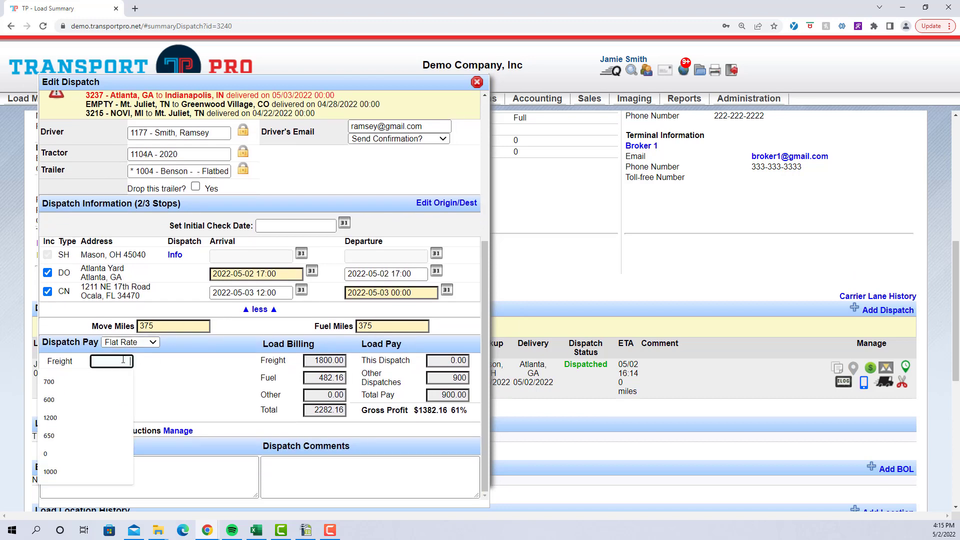
text(500)
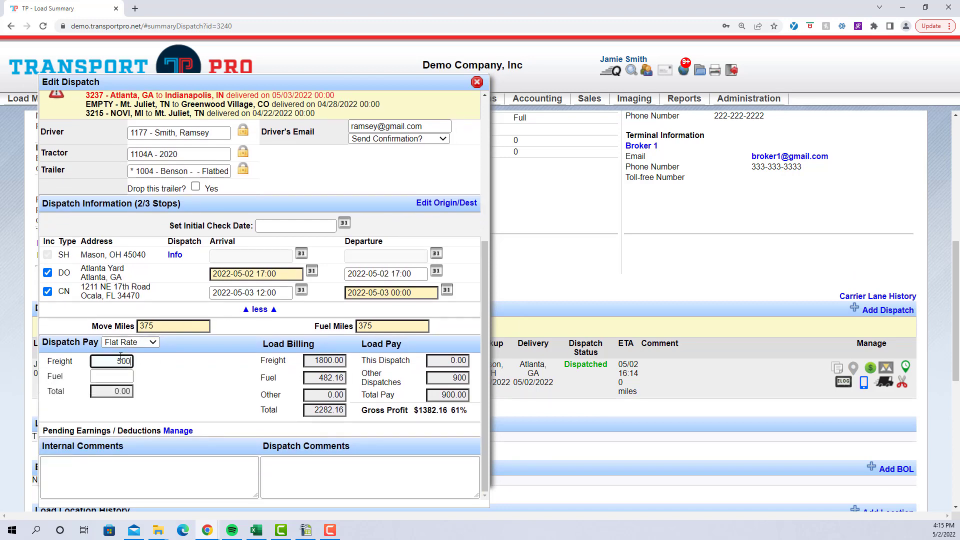
click(127, 376)
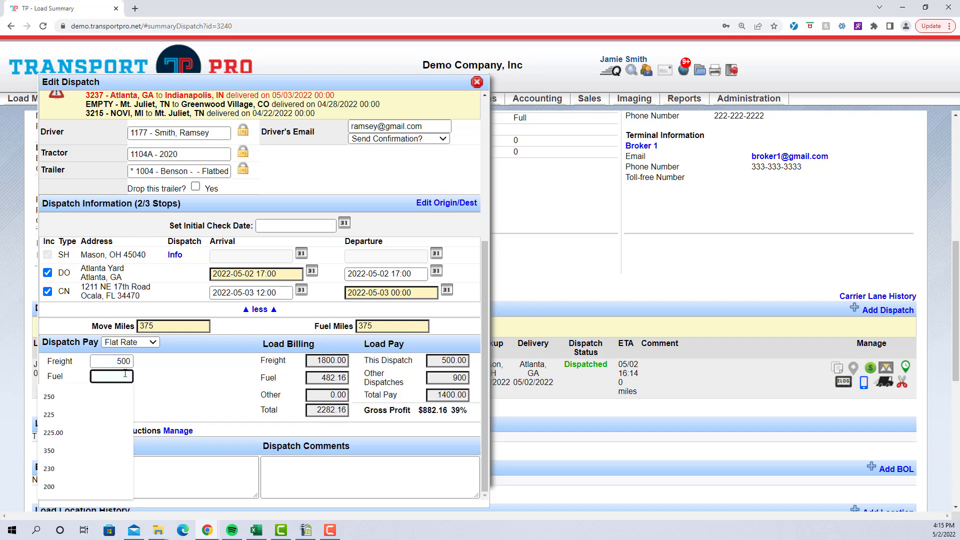
text(200)
click(160, 392)
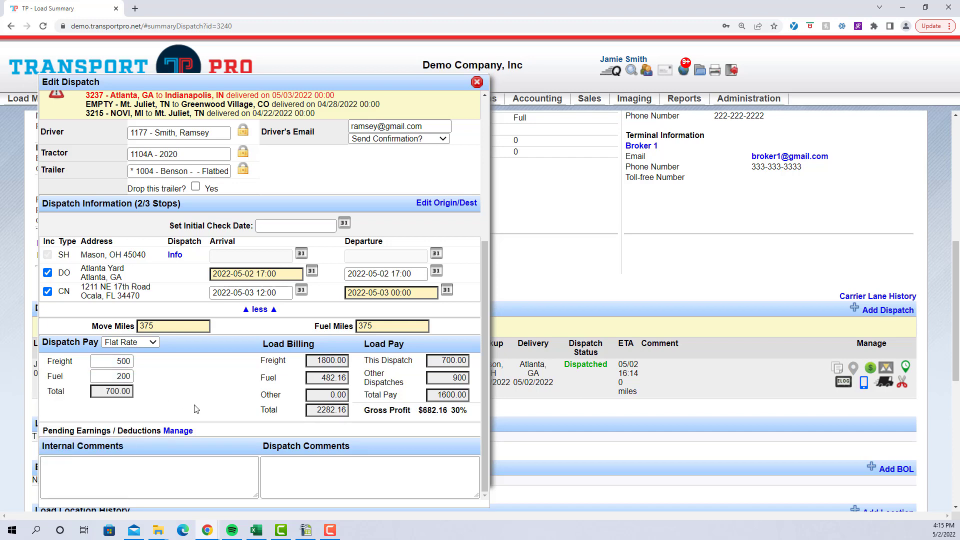
- Save the Atlanta Yard to Ocala dispatch and close its editing window
scroll(198, 409, up, 5)
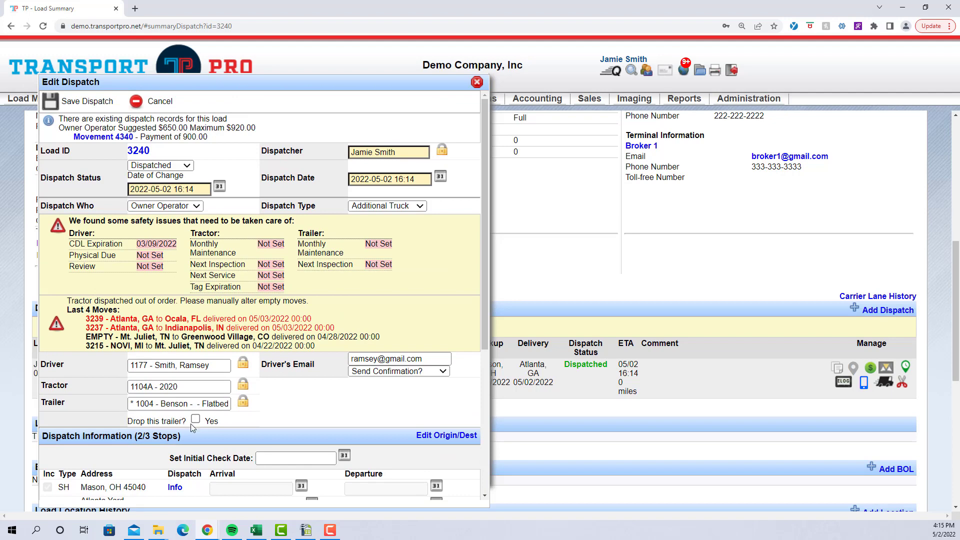
scroll(279, 500, down, 1)
scroll(279, 500, down, 3)
scroll(278, 500, up, 5)
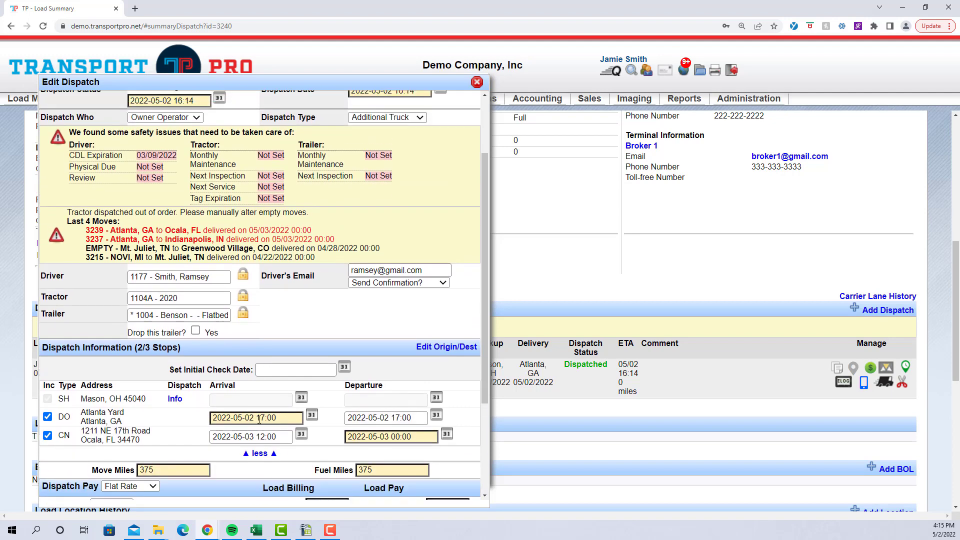
click(80, 100)
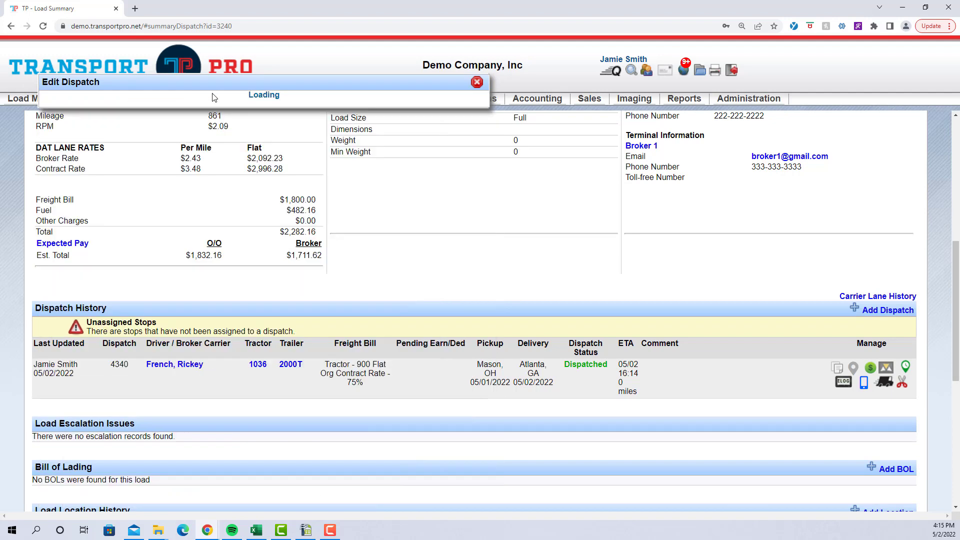
click(477, 83)
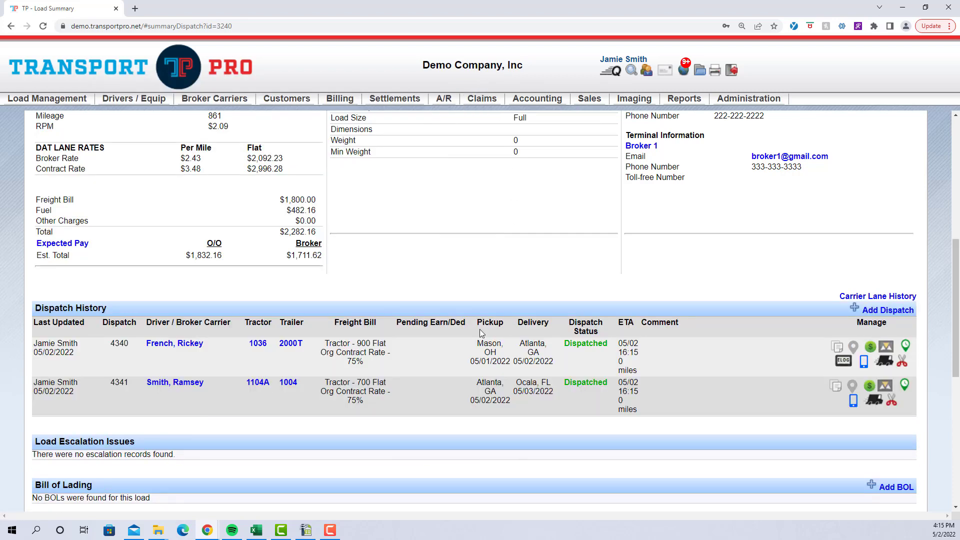
- Mark both the Mason to Atlanta and the Atlanta to Ocala dispatches as delivered
scroll(480, 331, down, 1)
double_click(488, 294)
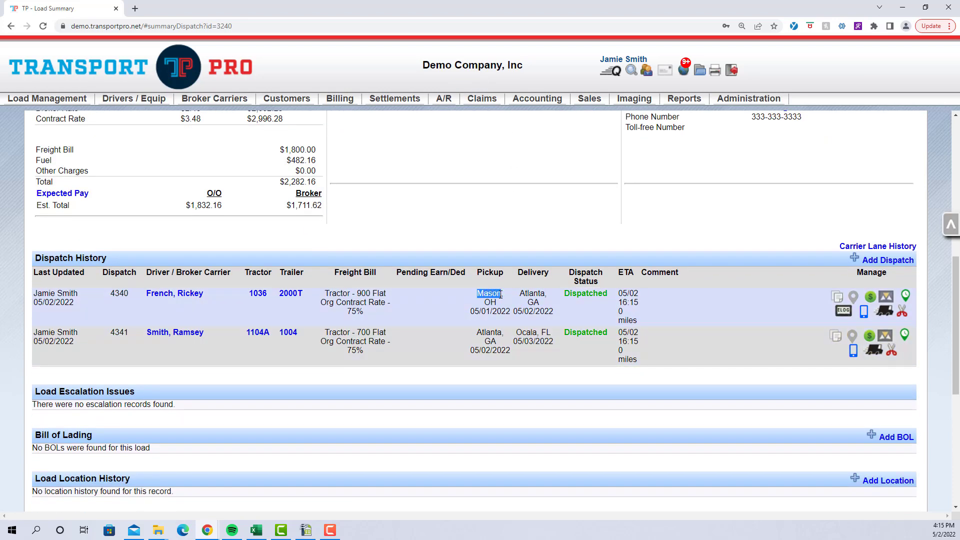
double_click(531, 294)
drag(479, 332, 556, 335)
click(555, 336)
click(885, 315)
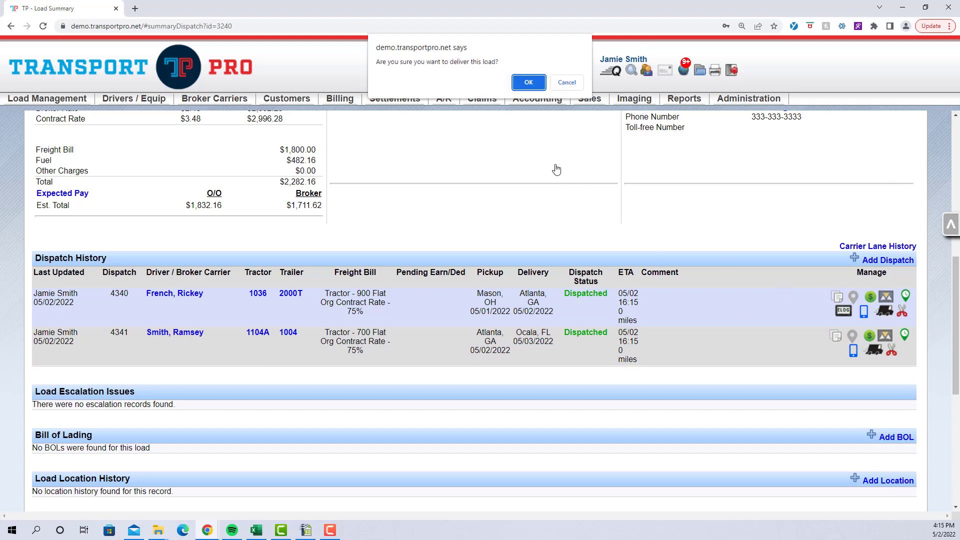
click(529, 83)
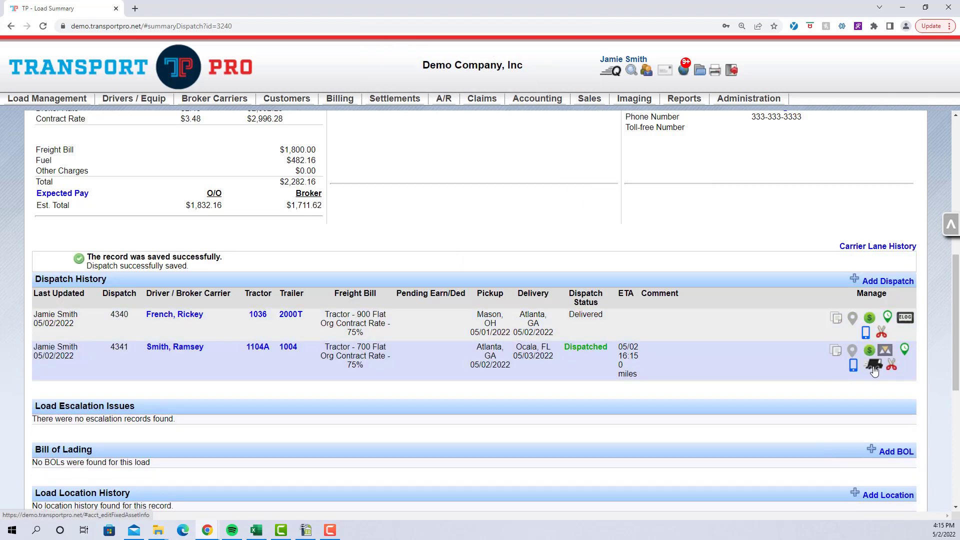
click(873, 364)
click(528, 82)
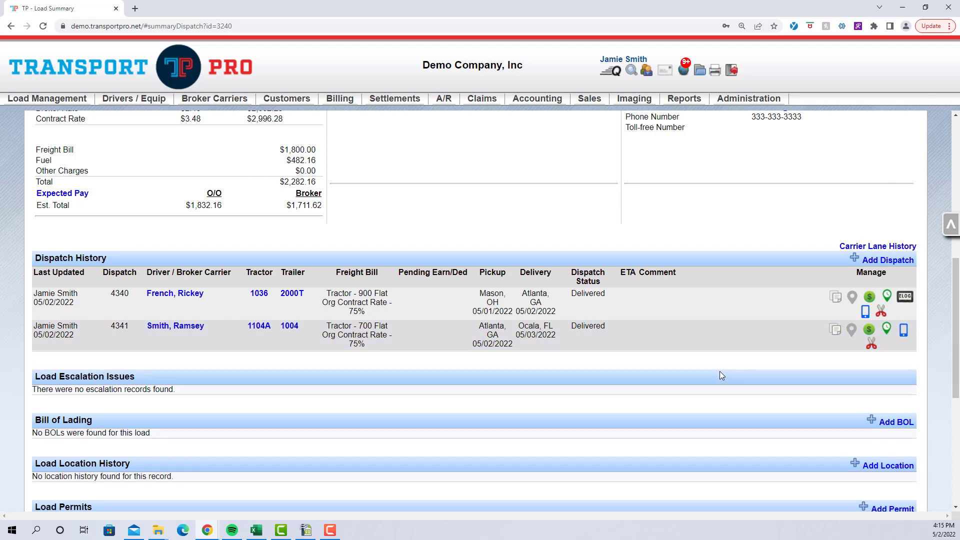
- Open the Equipment Location Report and set its report type to Trailer
mouse_move(684, 99)
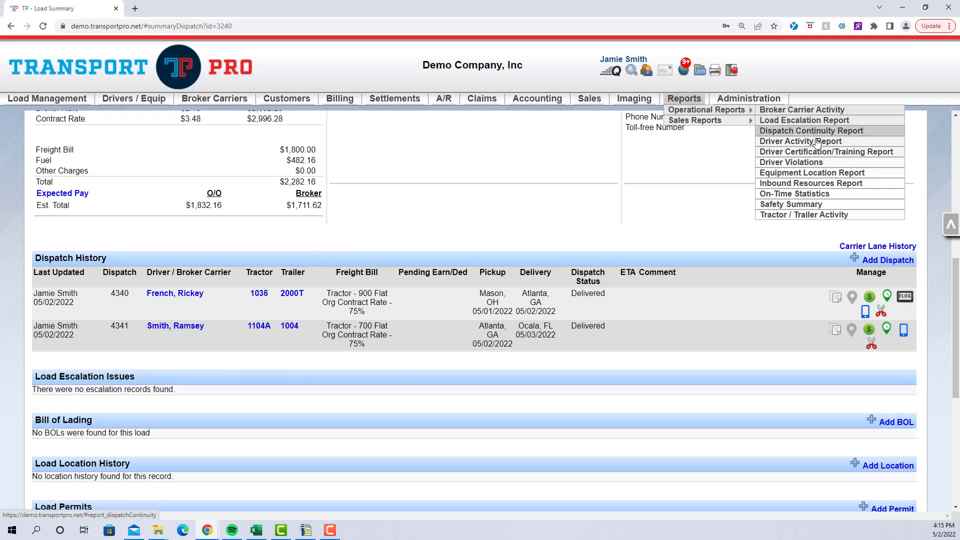
click(820, 175)
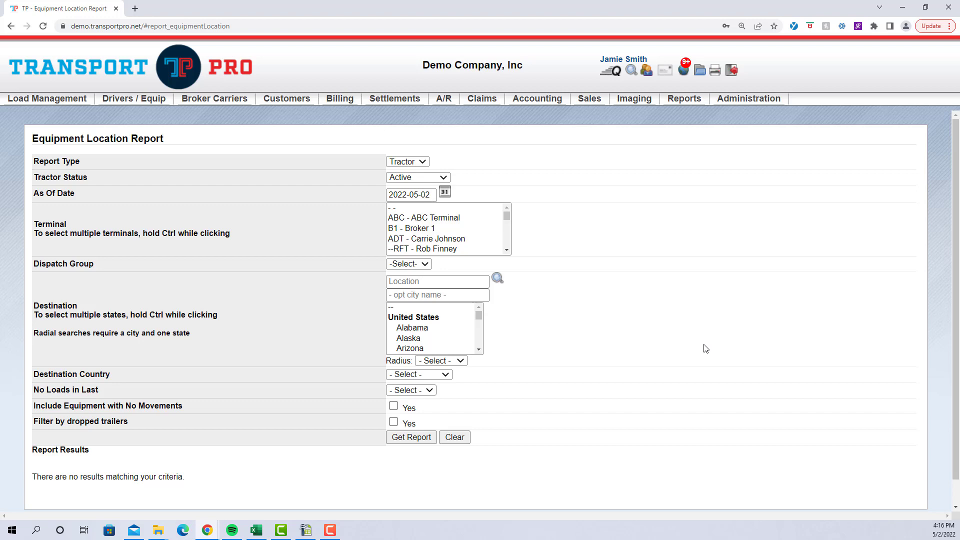
click(426, 163)
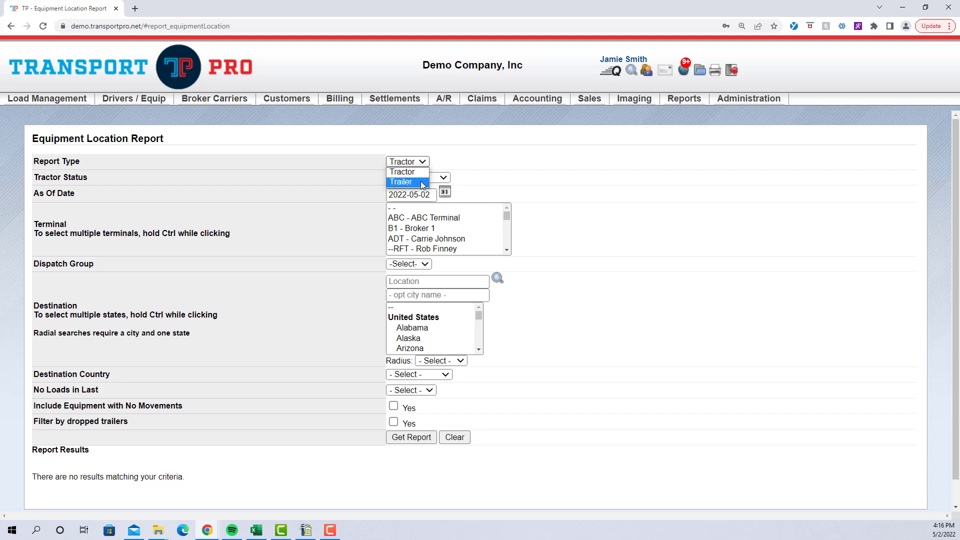
click(421, 182)
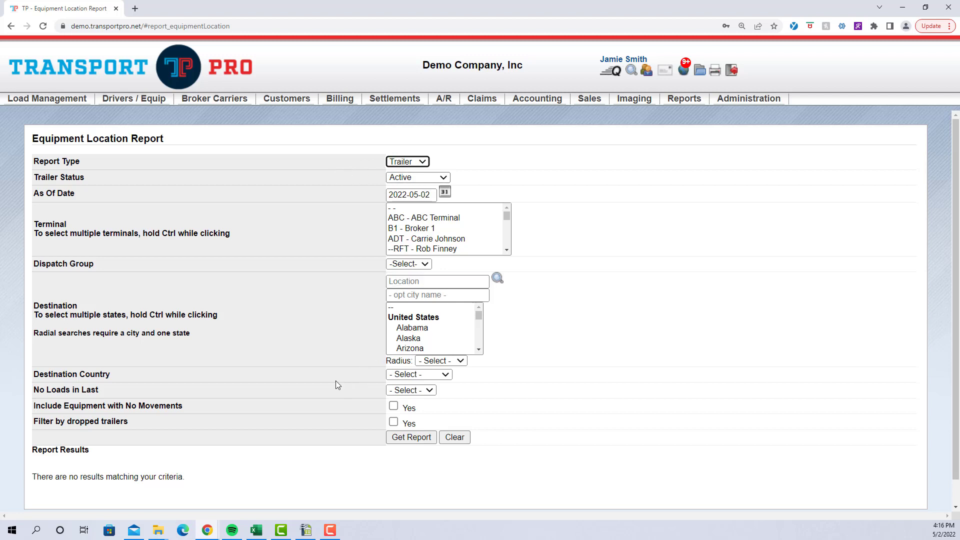
- Filter the report by dropped trailers, run it and review the listed trailers and their drop locations
drag(38, 422, 197, 425)
click(393, 422)
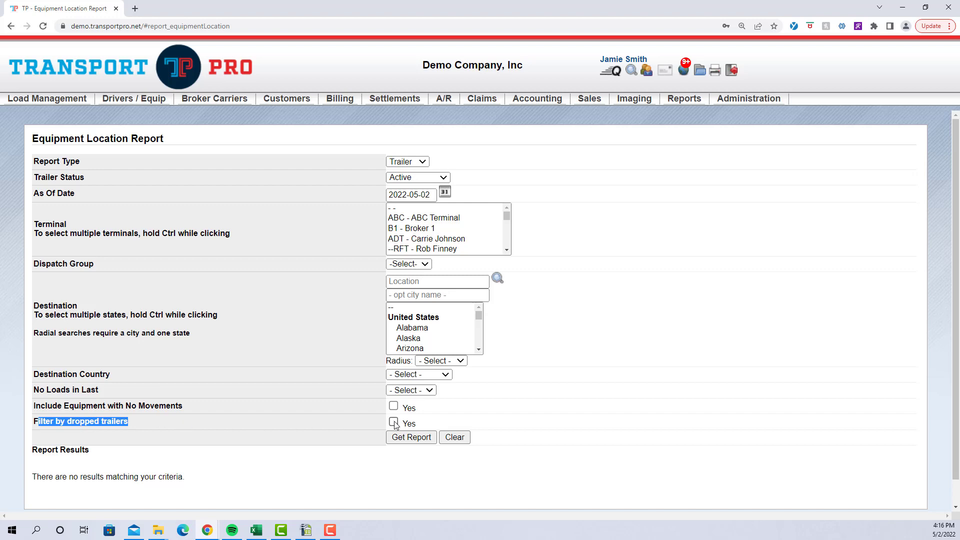
click(412, 440)
scroll(590, 385, down, 5)
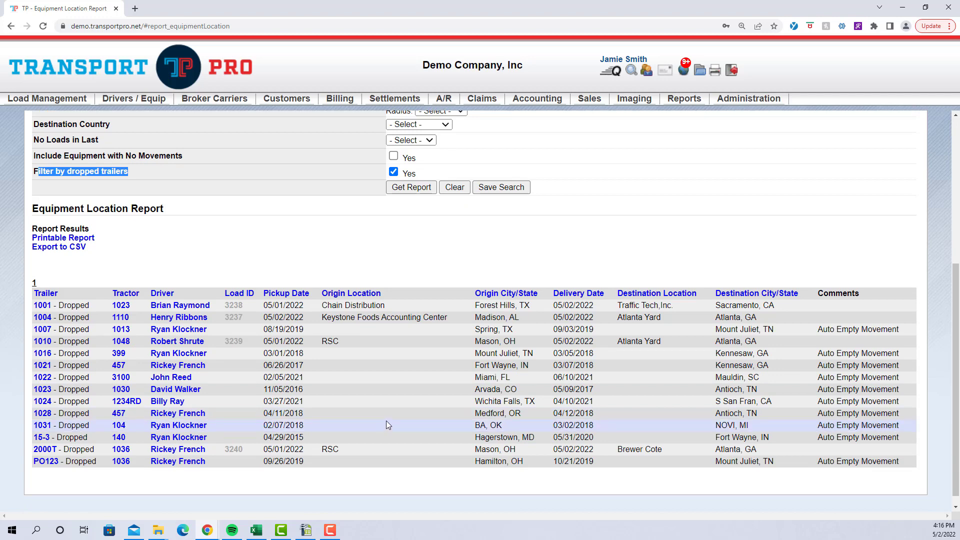
scroll(387, 424, up, 3)
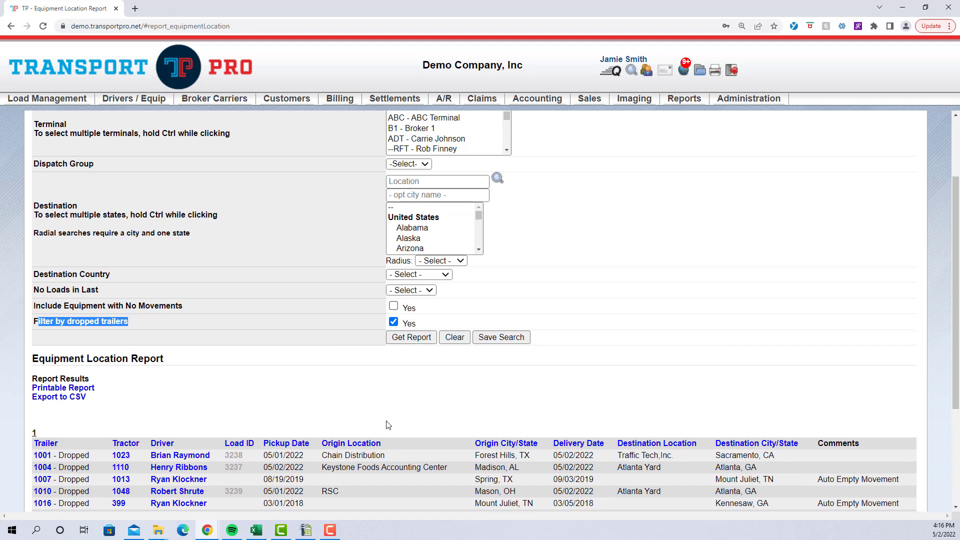
scroll(388, 425, up, 1)
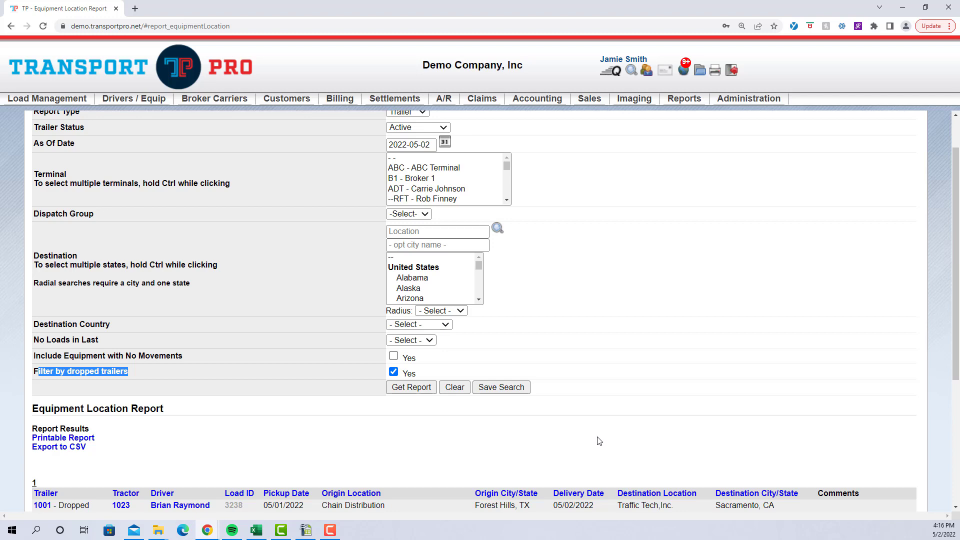
scroll(603, 430, up, 1)
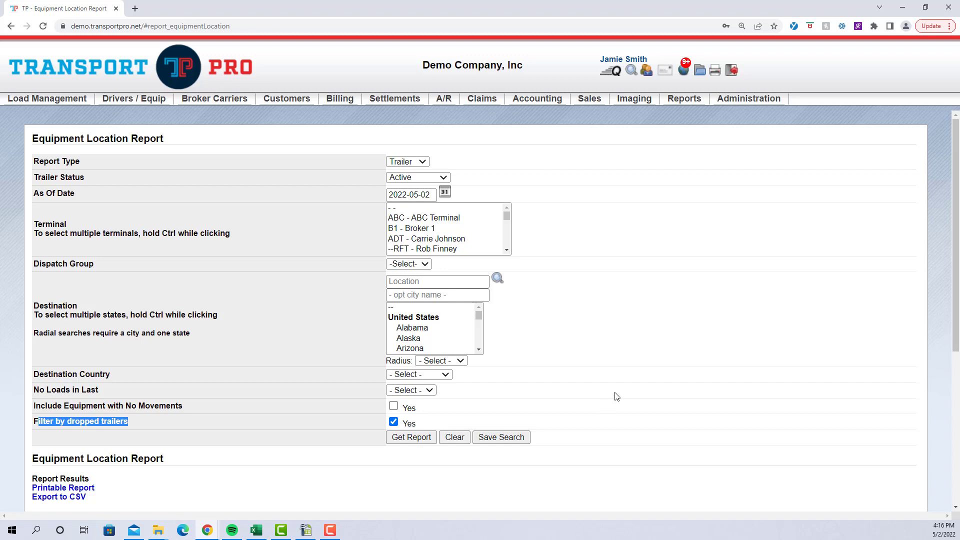
click(692, 102)
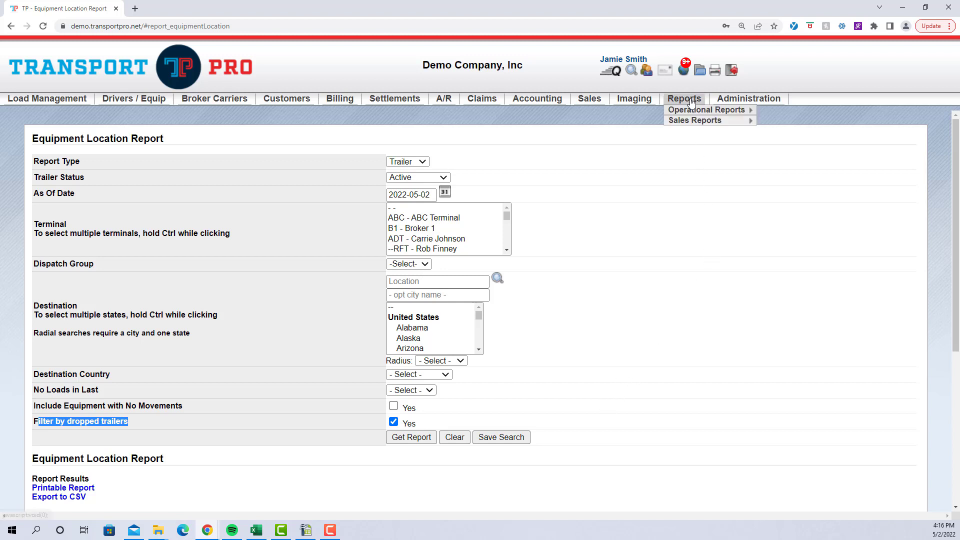
mouse_move(701, 111)
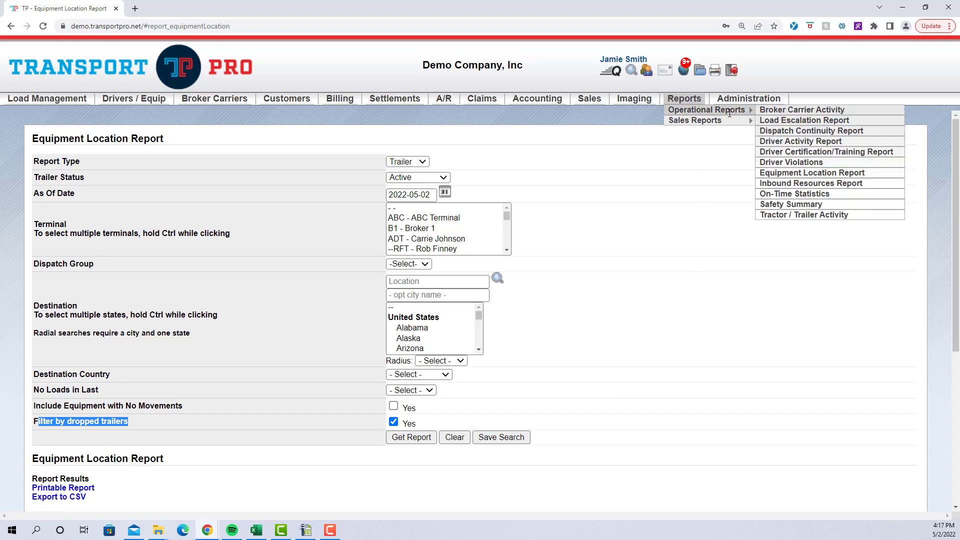
click(710, 249)
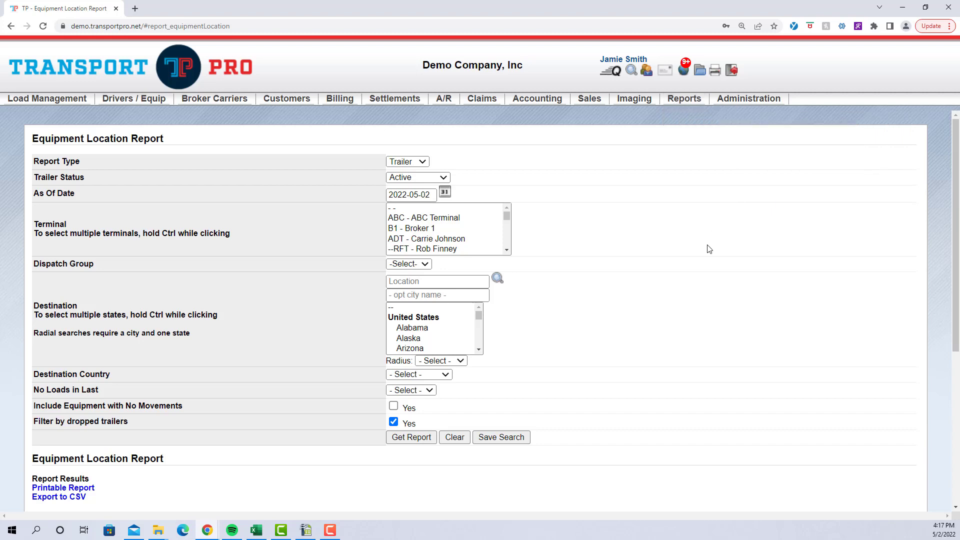